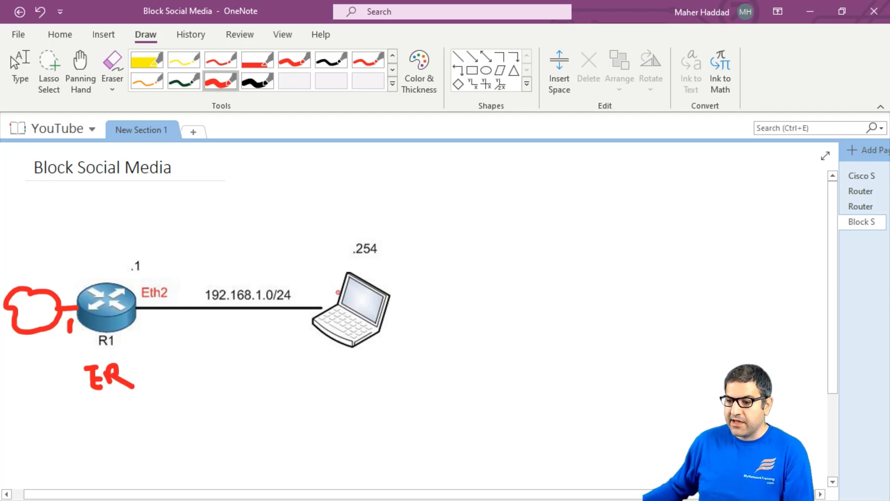
- Stop inking on the diagram and switch back to the Type tool
{"action": "left_click", "coordinate": [20, 70]}
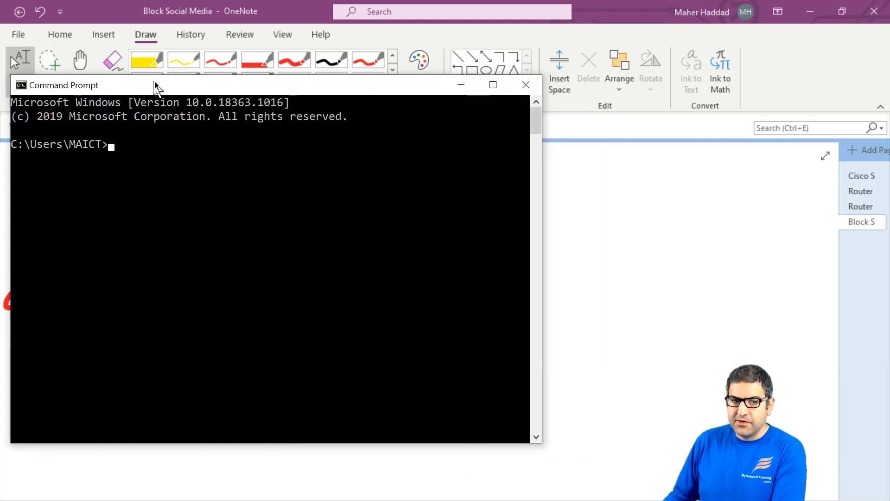
- Ping google.com from Command Prompt, confirm 4 replies with 0% loss, then close the window
{"action": "left_click_drag", "start_coordinate": [155, 87], "coordinate": [274, 99]}
{"action": "type", "text": "pi"}
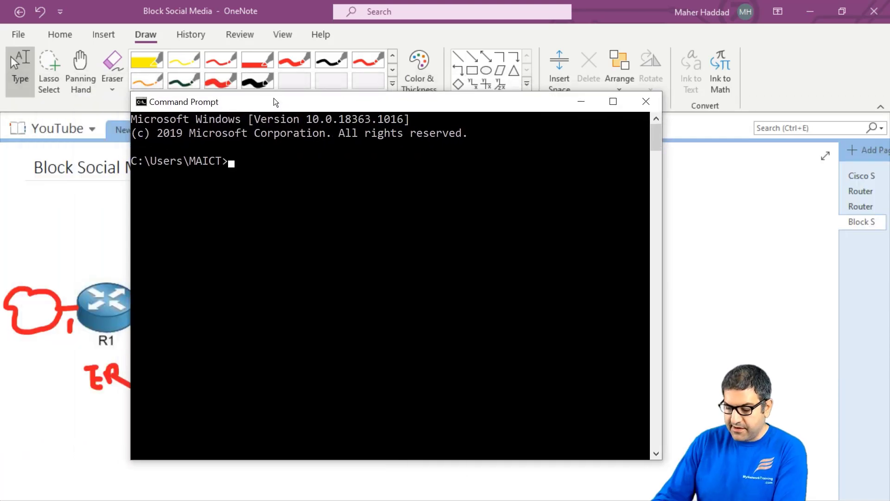
{"action": "type", "text": "ng goog"}
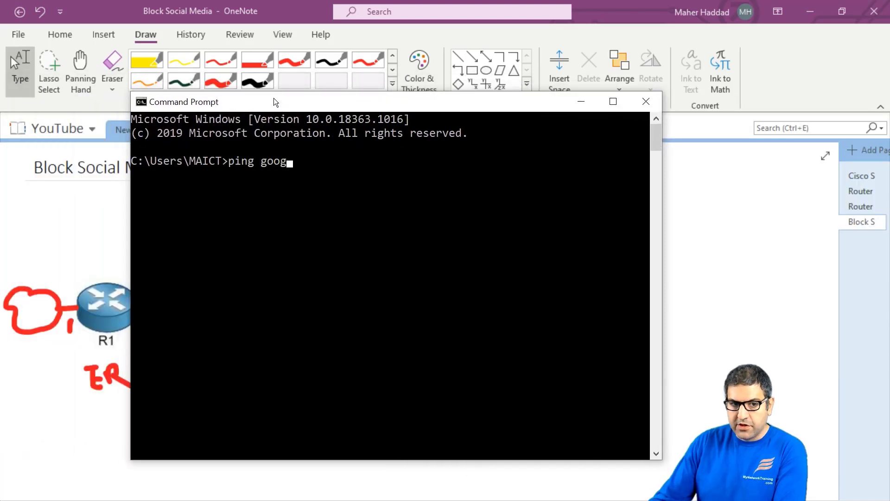
{"action": "type", "text": "le.com"}
{"action": "key", "text": "Return"}
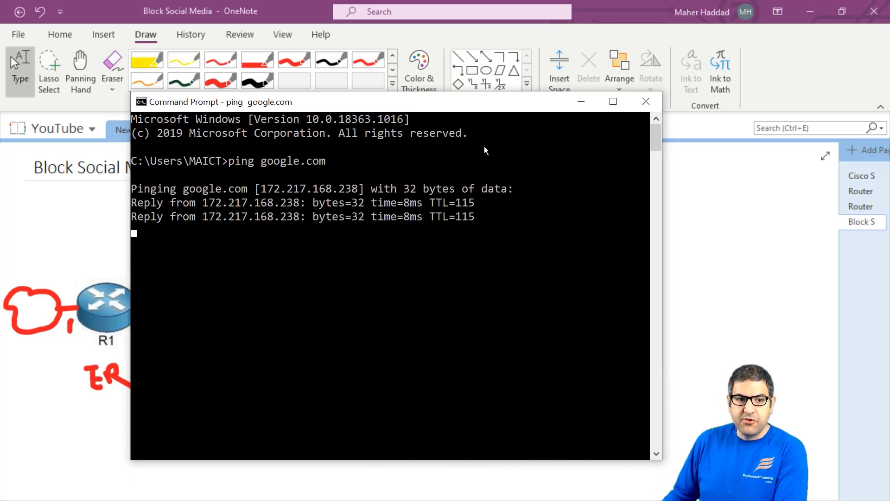
{"action": "left_click", "coordinate": [647, 104]}
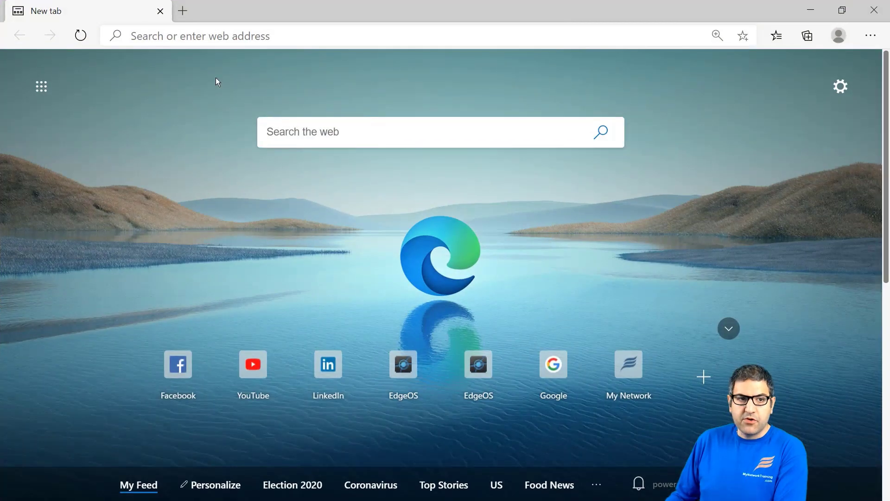
- Load 192.168.1.1 in Edge and log in with the router's username and password
{"action": "left_click", "coordinate": [174, 34]}
{"action": "type", "text": "192.168.1.1"}
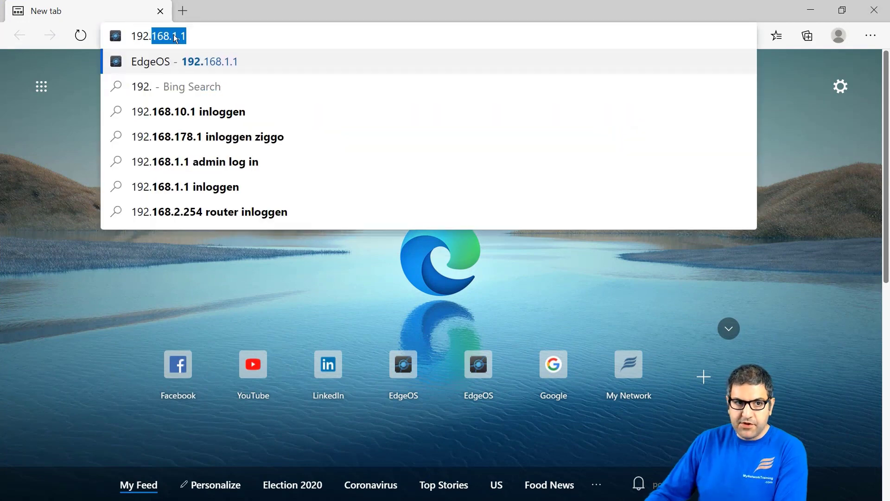
{"action": "key", "text": "Return"}
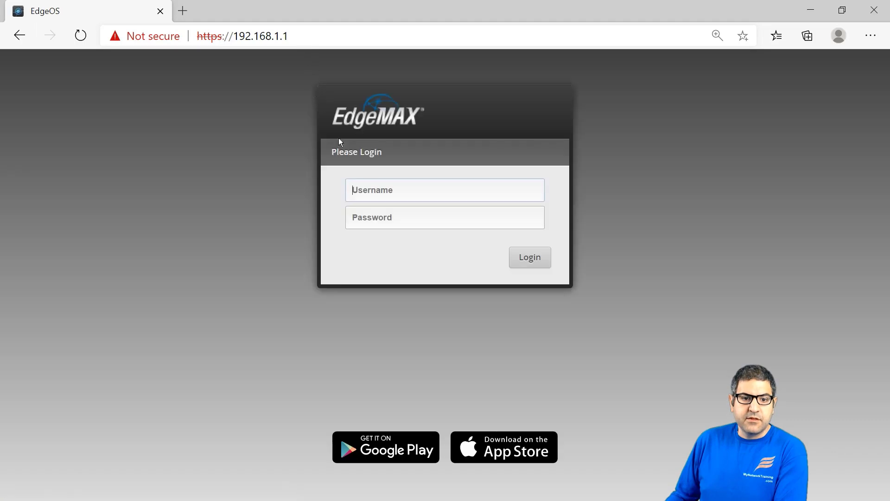
{"action": "left_click", "coordinate": [401, 182]}
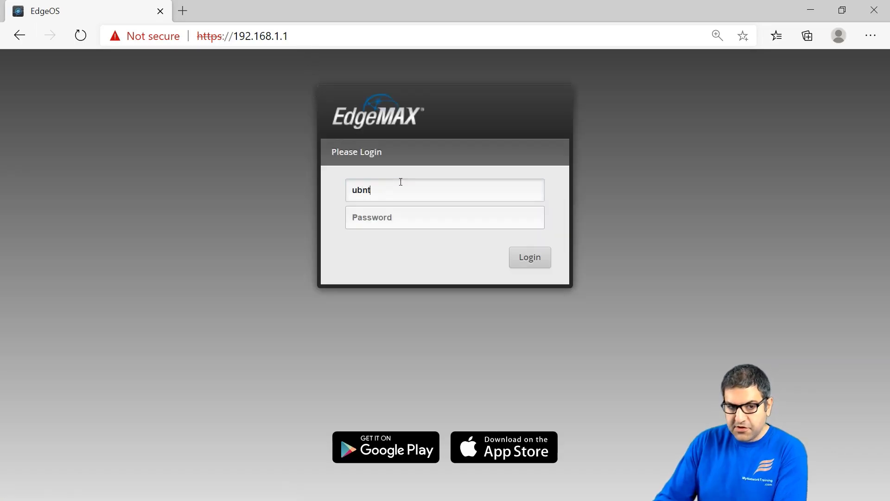
{"action": "key", "text": "Tab"}
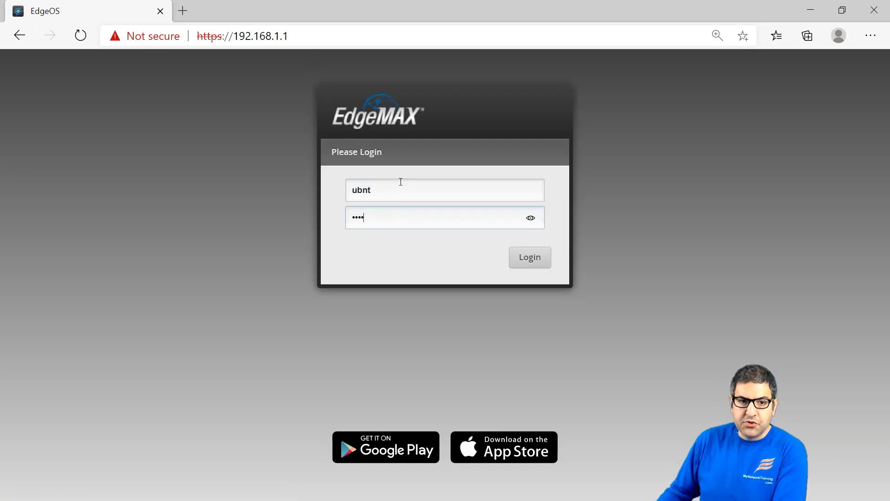
{"action": "left_click", "coordinate": [520, 266]}
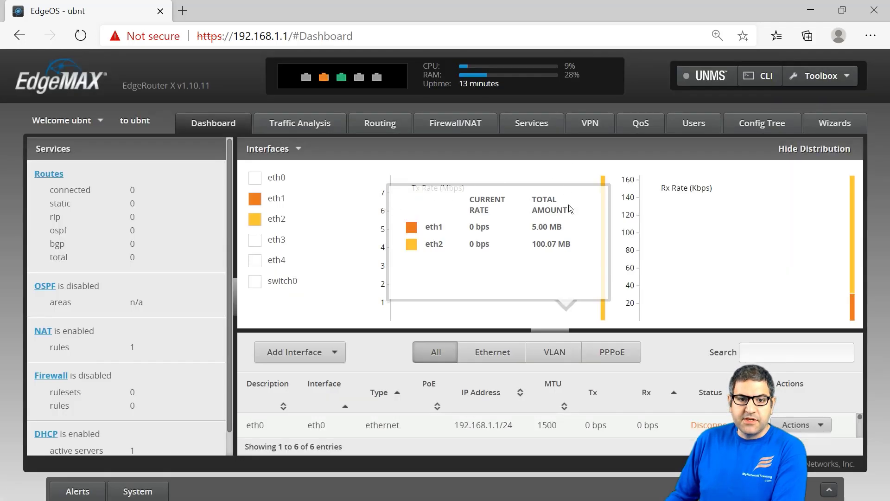
- Collapse the traffic chart and pick out eth2 and eth3 in the interface list
{"action": "left_click", "coordinate": [550, 331]}
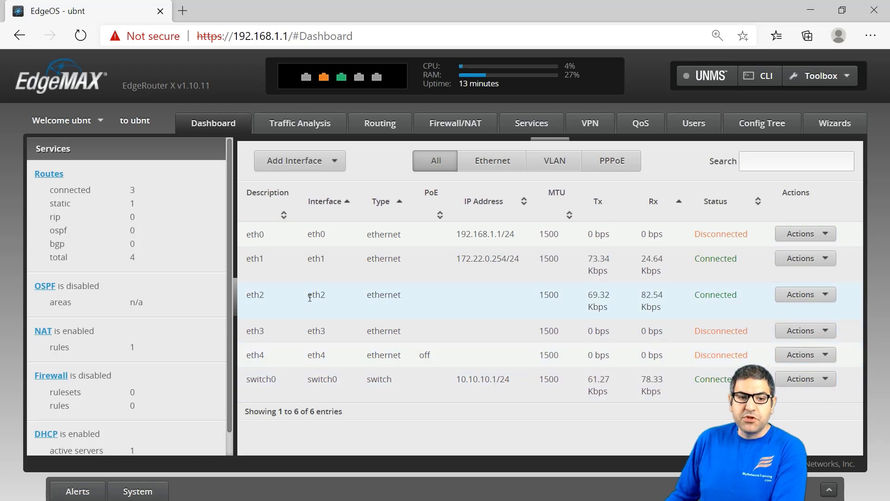
{"action": "double_click", "coordinate": [324, 297]}
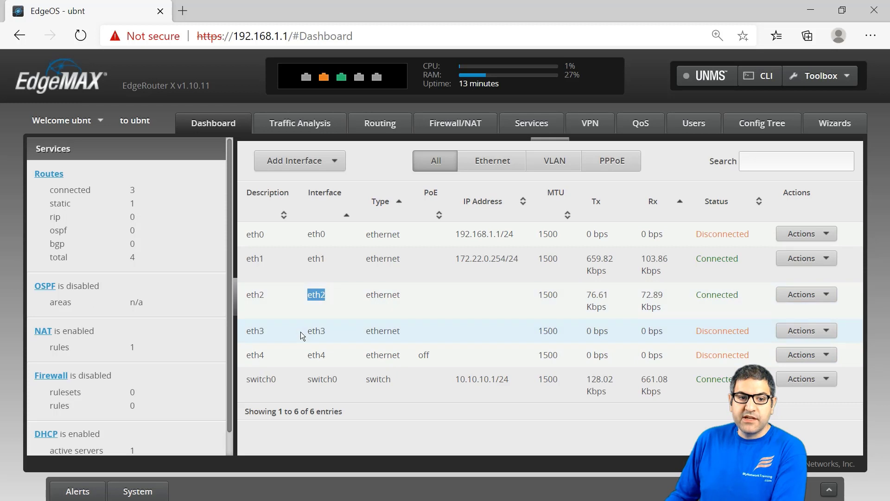
{"action": "double_click", "coordinate": [316, 331]}
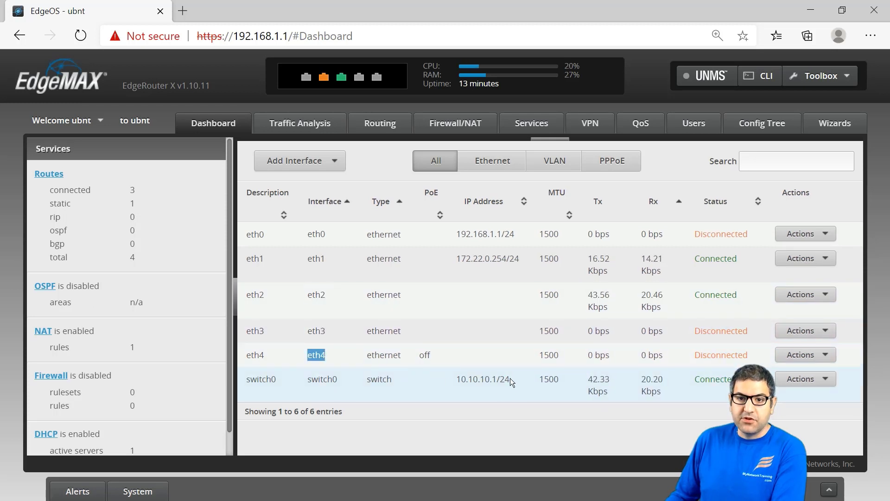
- Run the Toolbox ping to google.com (6 of 6 received), then close the results
{"action": "left_click", "coordinate": [844, 81]}
{"action": "left_click", "coordinate": [784, 95]}
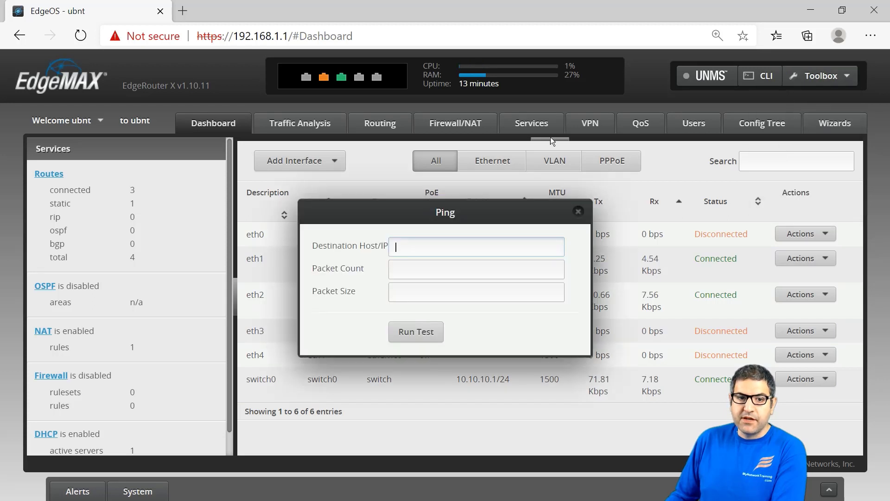
{"action": "type", "text": "google.com"}
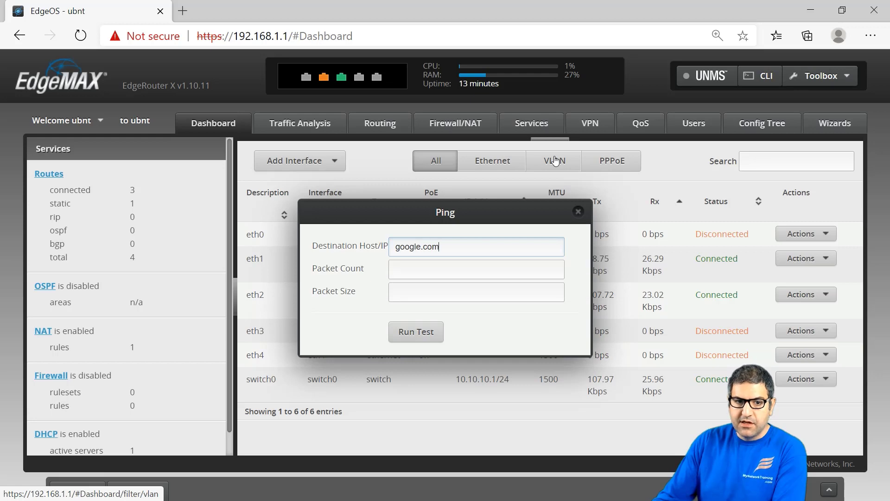
{"action": "key", "text": "Return"}
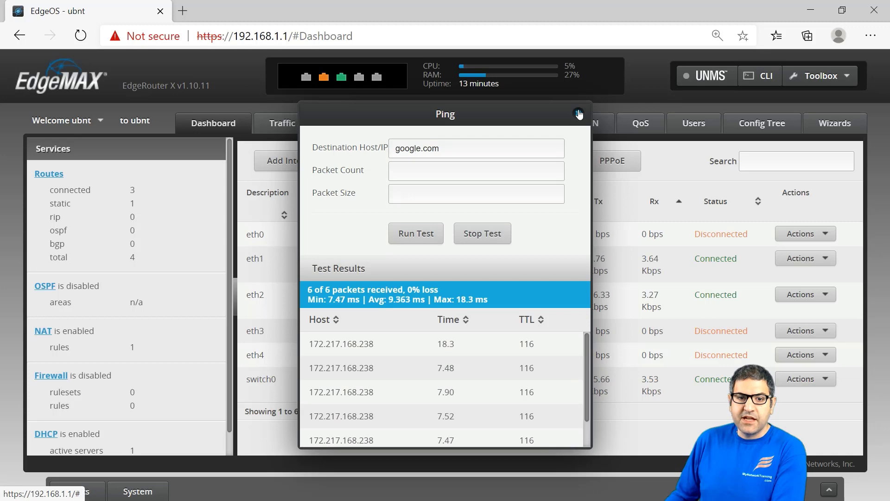
{"action": "left_click", "coordinate": [578, 110]}
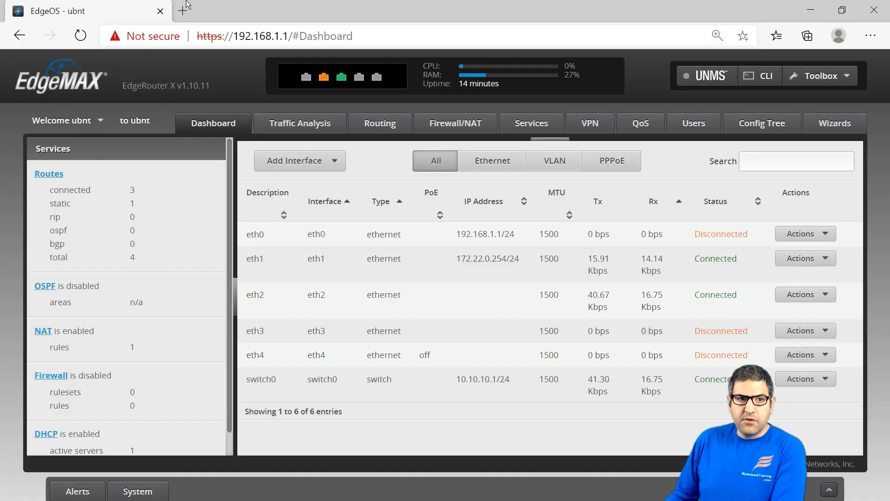
- Load Facebook and LinkedIn in new tabs to confirm access, then close both tabs
{"action": "key", "text": "ctrl+t"}
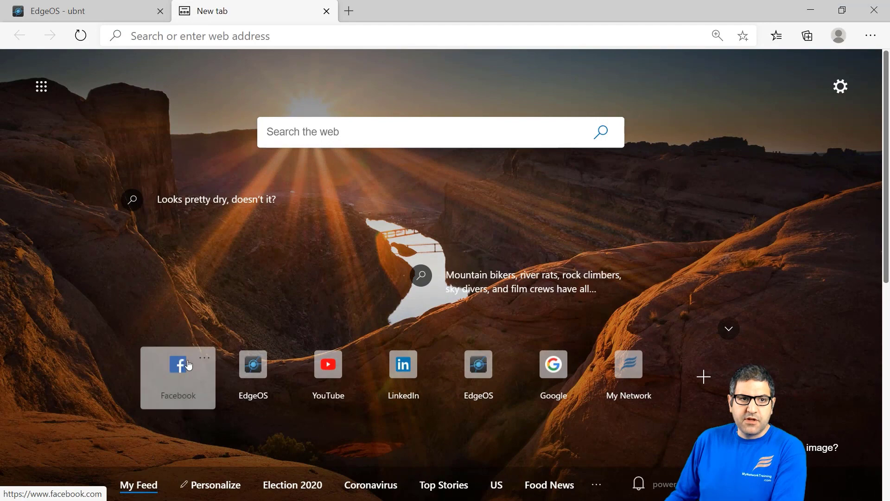
{"action": "left_click", "coordinate": [183, 369]}
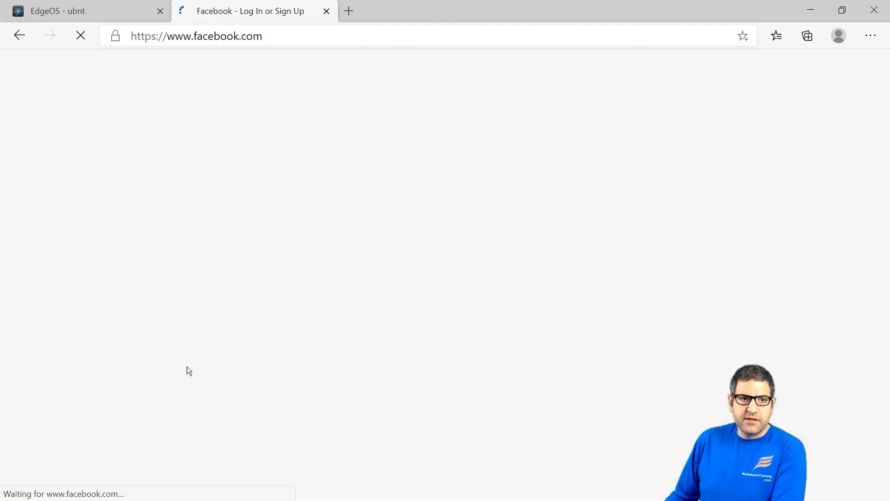
{"action": "left_click", "coordinate": [349, 11]}
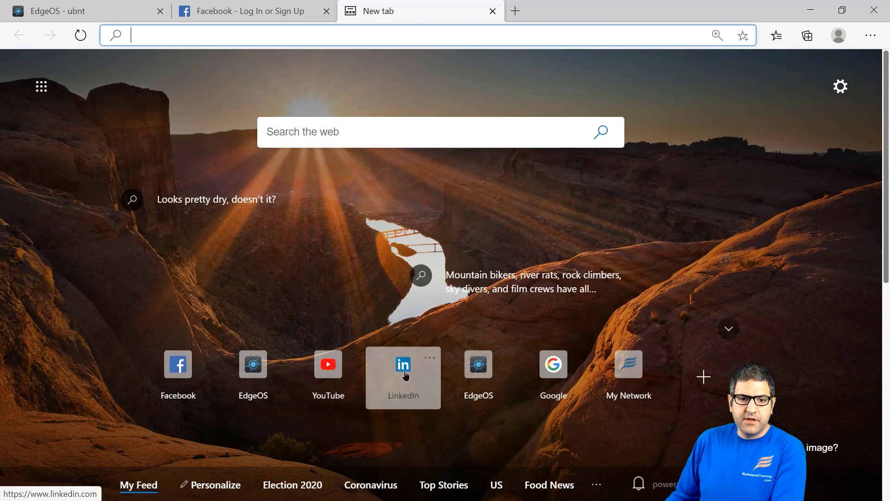
{"action": "left_click", "coordinate": [403, 367]}
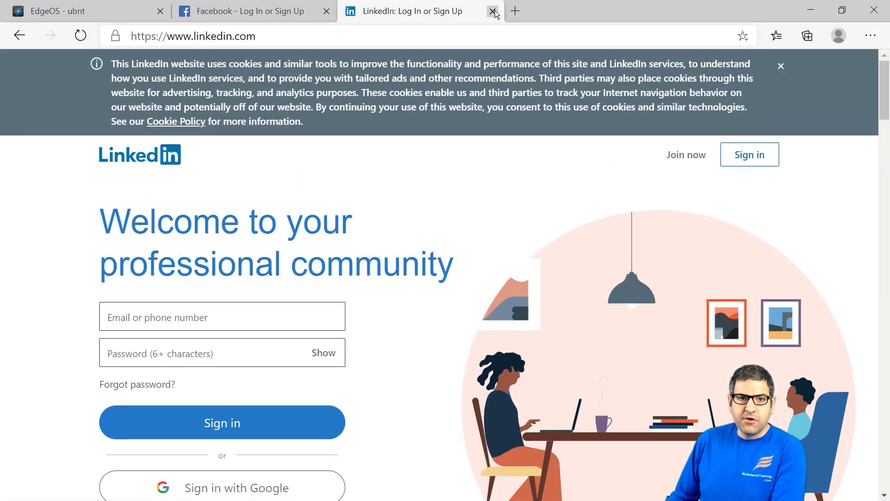
{"action": "left_click", "coordinate": [493, 12]}
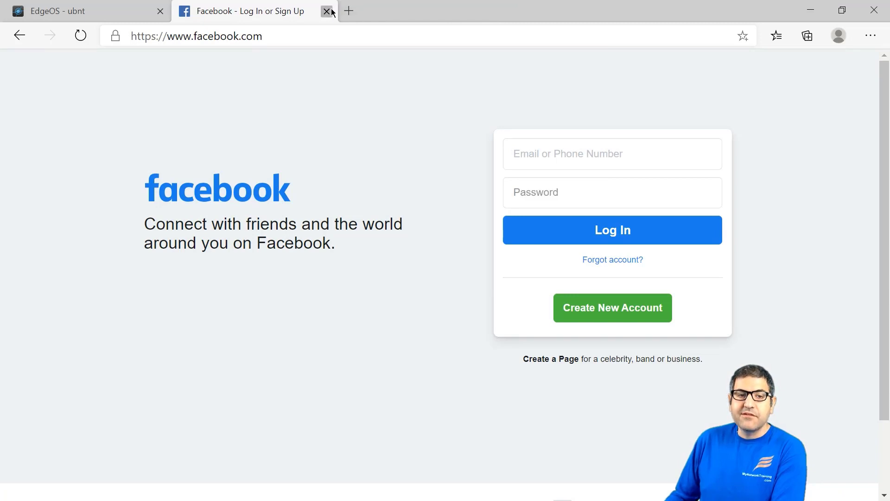
{"action": "left_click", "coordinate": [327, 11]}
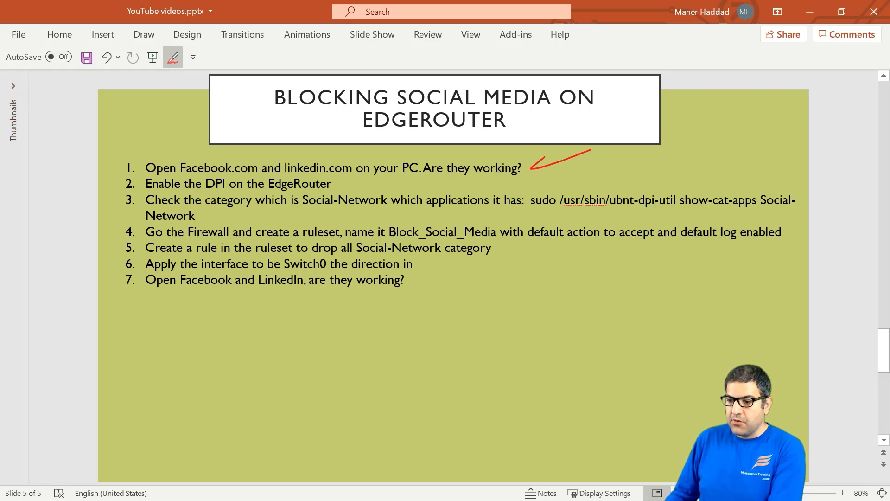
- Switch from the PowerPoint checklist back to the EdgeOS dashboard in Edge
{"action": "key", "text": "alt+Tab"}
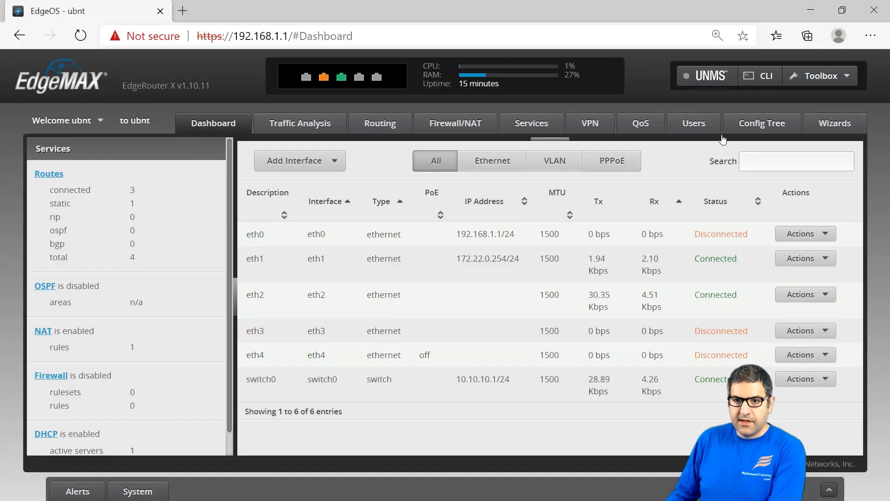
- Open the EdgeOS CLI console and log in with the router's username and password
{"action": "left_click", "coordinate": [751, 80]}
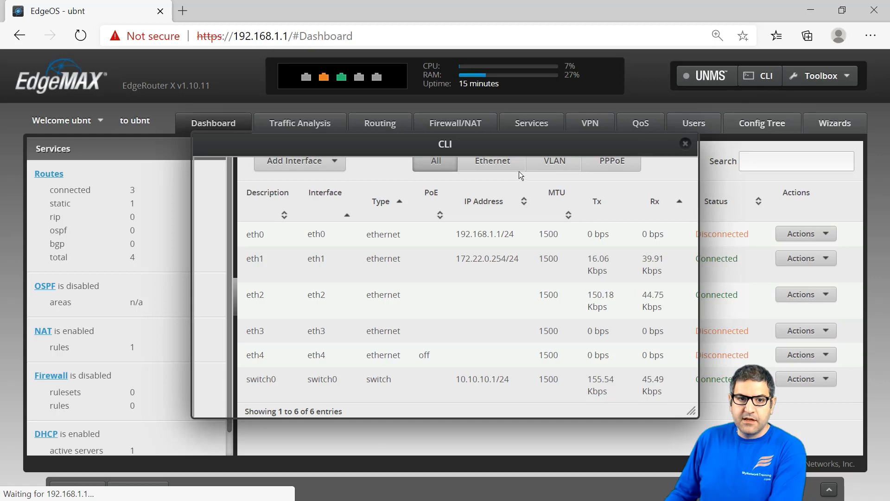
{"action": "left_click_drag", "start_coordinate": [489, 145], "coordinate": [419, 135]}
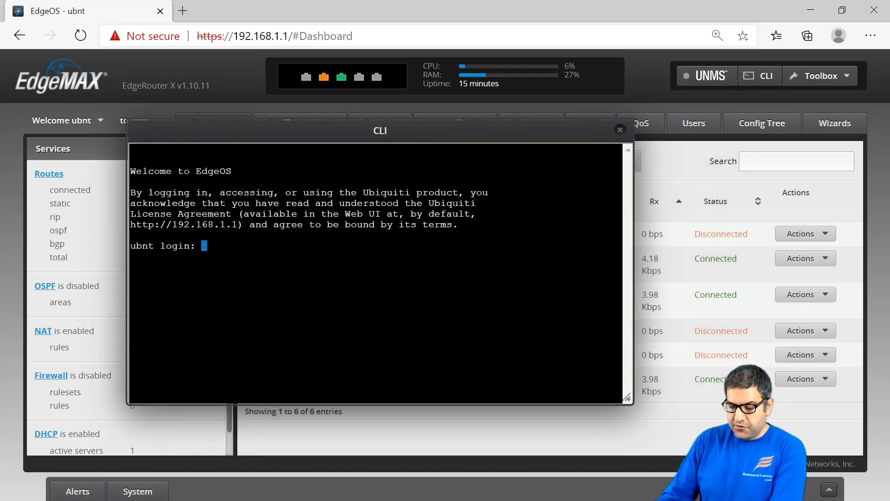
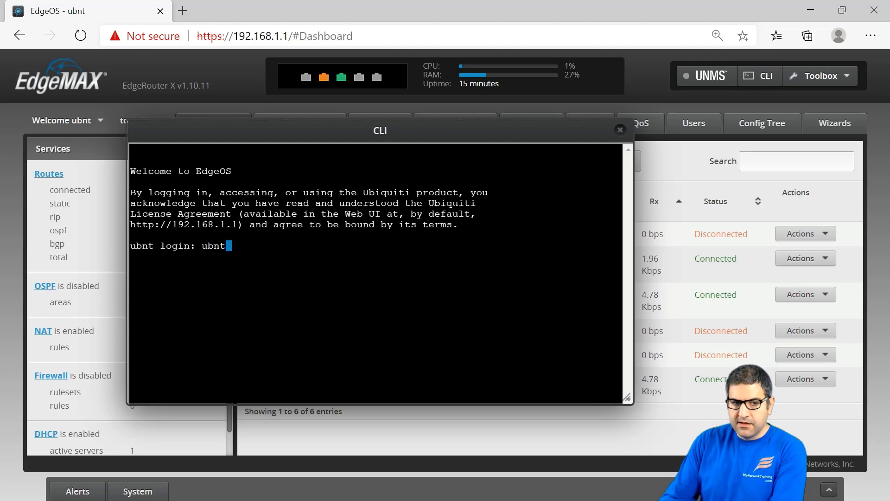
{"action": "key", "text": "Return"}
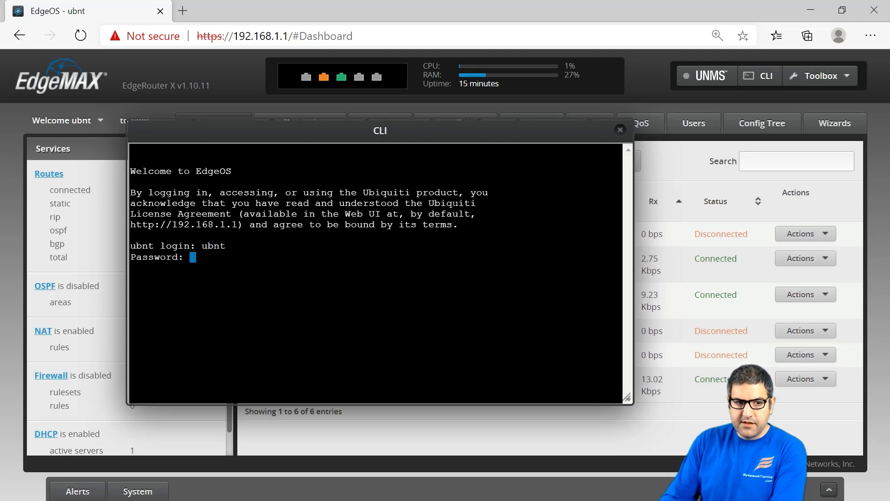
{"action": "key", "text": "Return"}
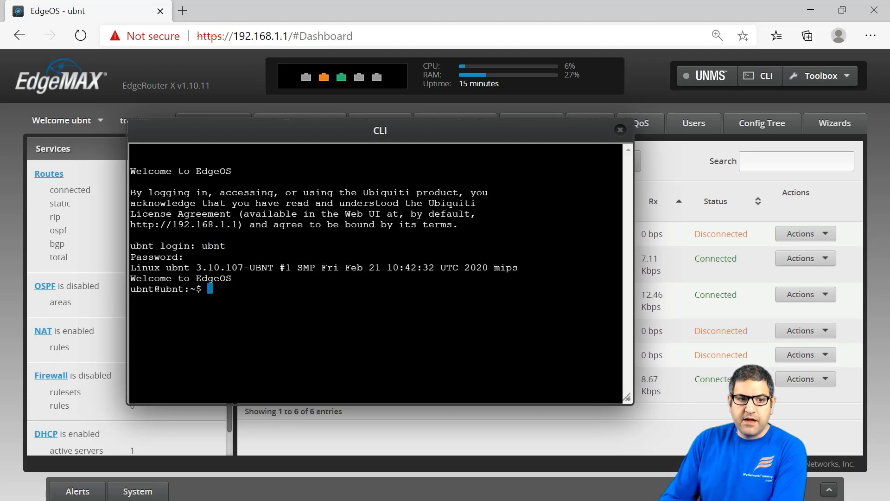
- In configure mode, enable traffic-analysis DPI and export, then underline step 2 as done
{"action": "type", "text": "configure"}
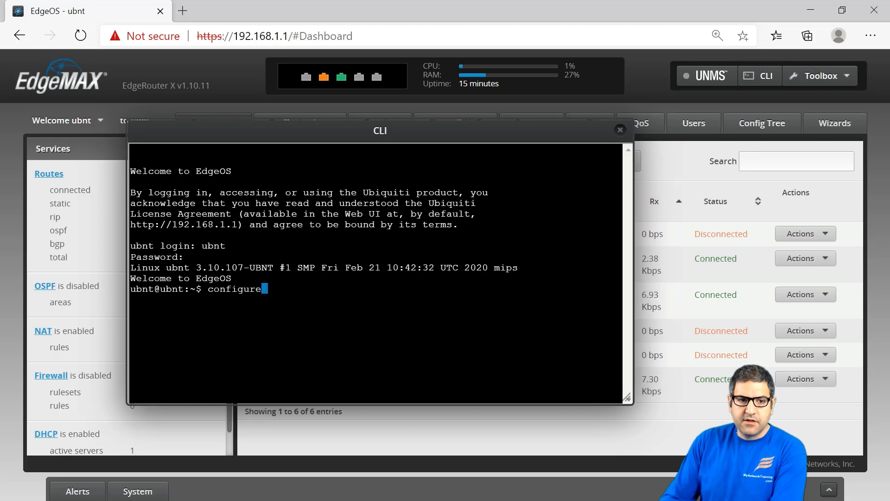
{"action": "key", "text": "Return"}
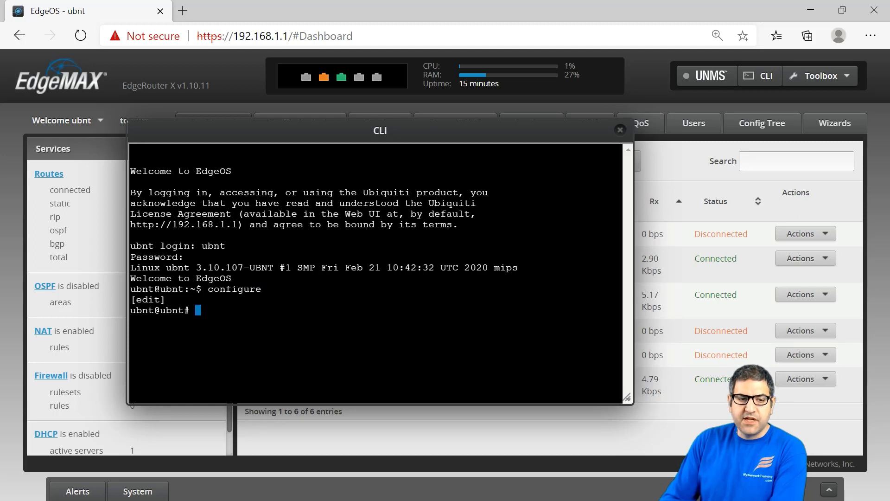
{"action": "type", "text": "set system traffic-analysis "}
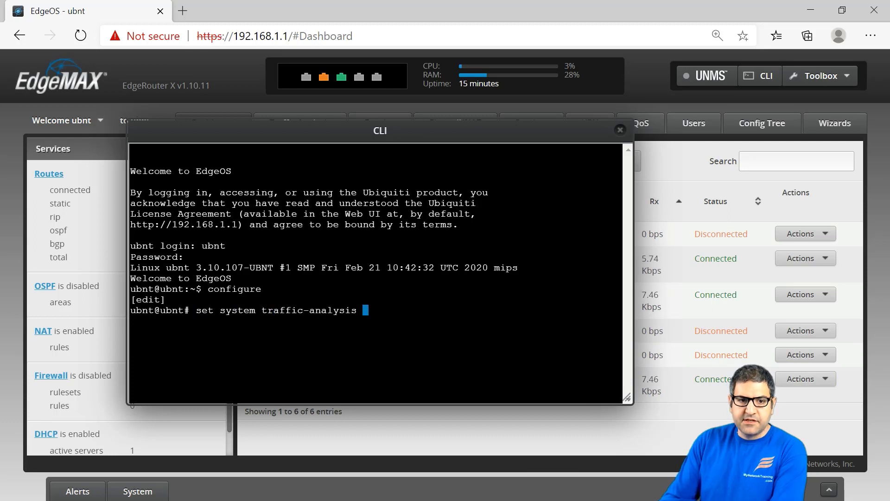
{"action": "type", "text": "dpi enable"}
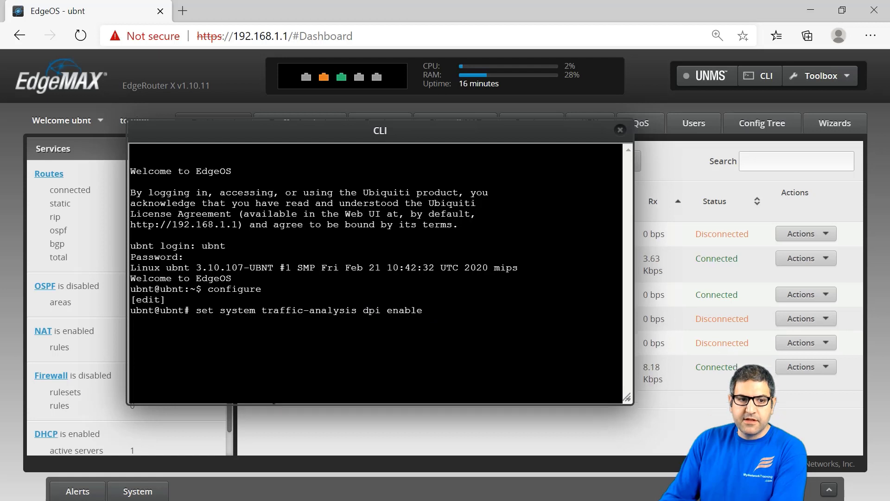
{"action": "key", "text": "Return"}
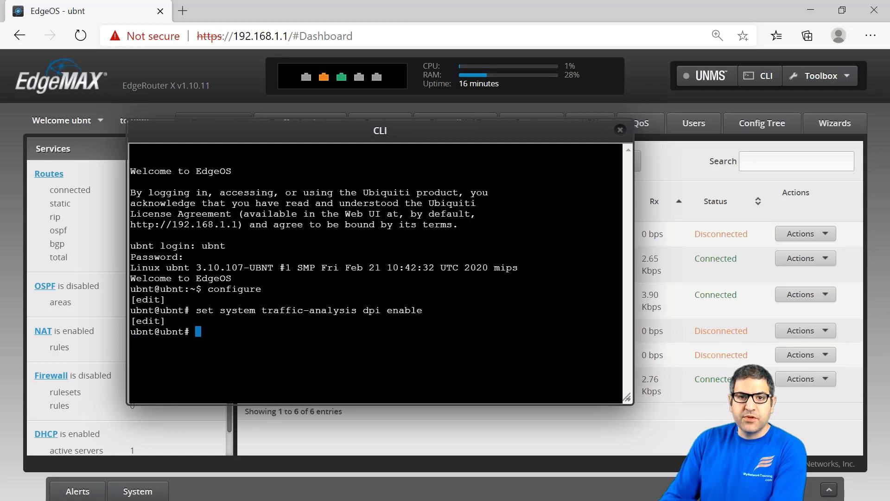
{"action": "type", "text": "sys"}
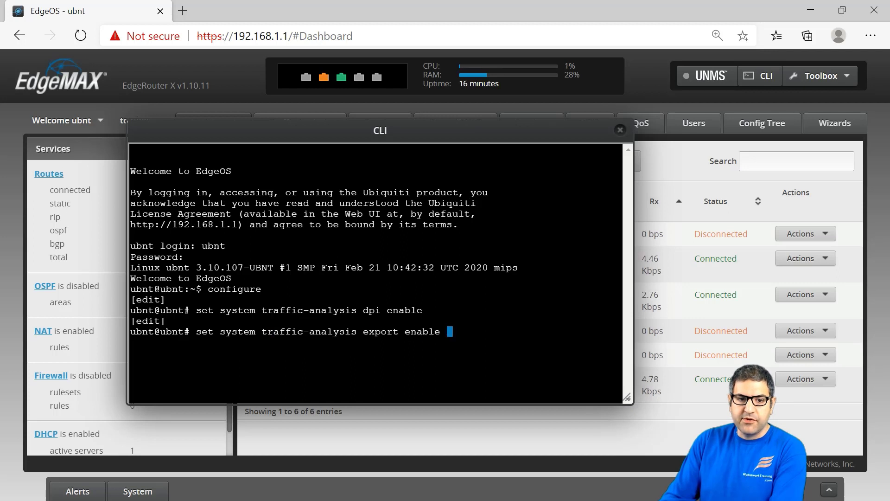
{"action": "key", "text": "Return"}
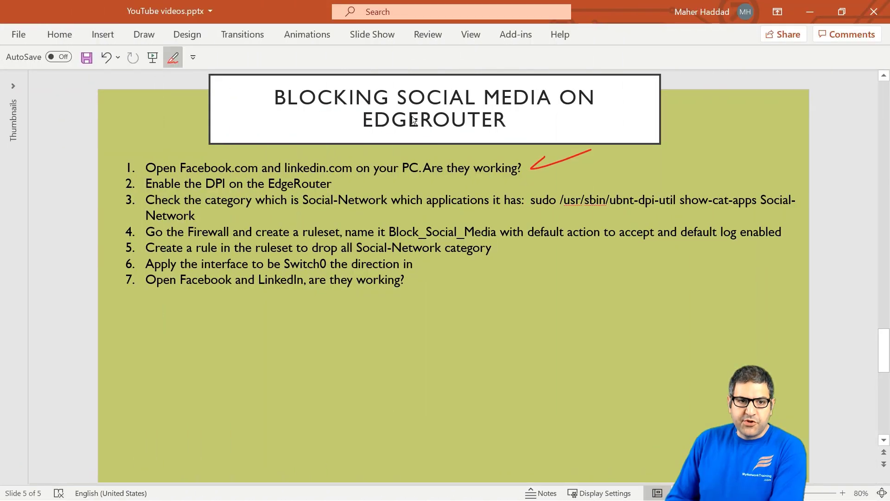
{"action": "left_click_drag", "start_coordinate": [343, 181], "coordinate": [381, 174]}
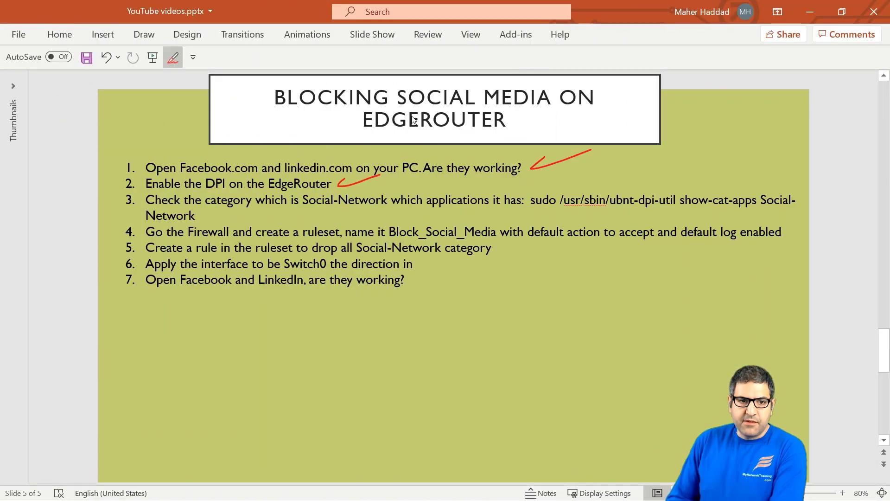
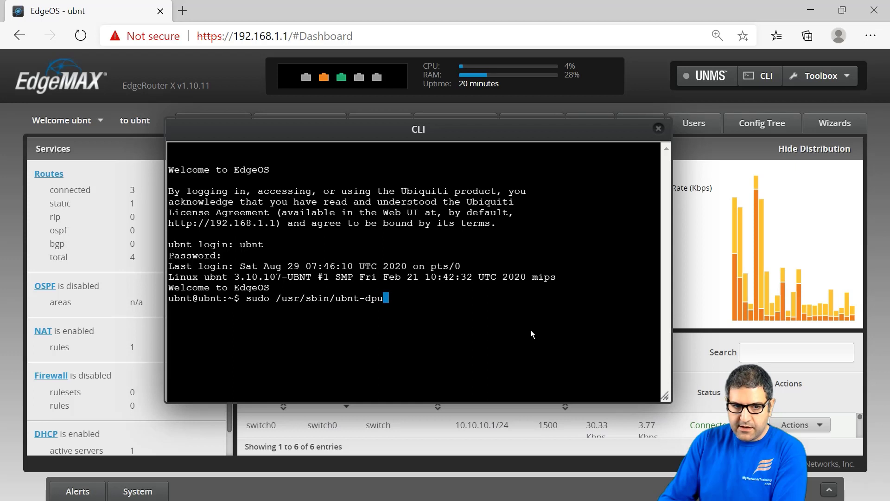
- Finish and run the mistyped ubnt-dpi-until show-cat-apps Social-Network command, which returns command not found
{"action": "type", "text": "until"}
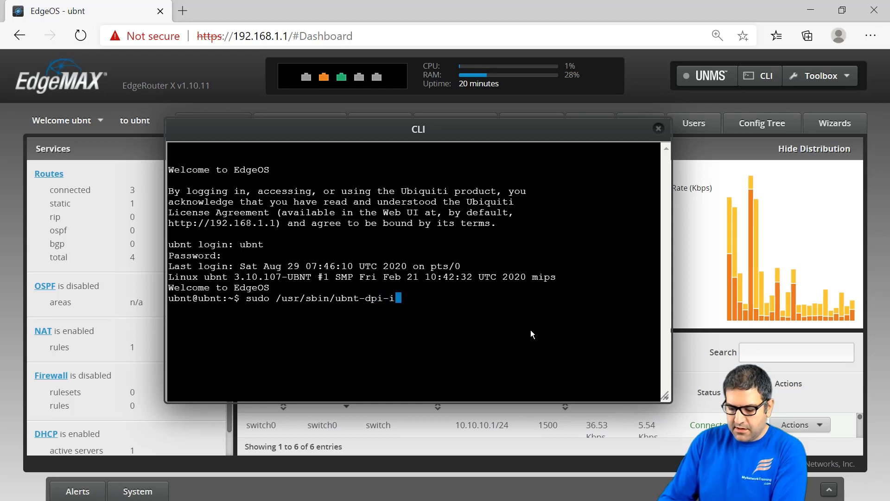
{"action": "type", "text": "/"}
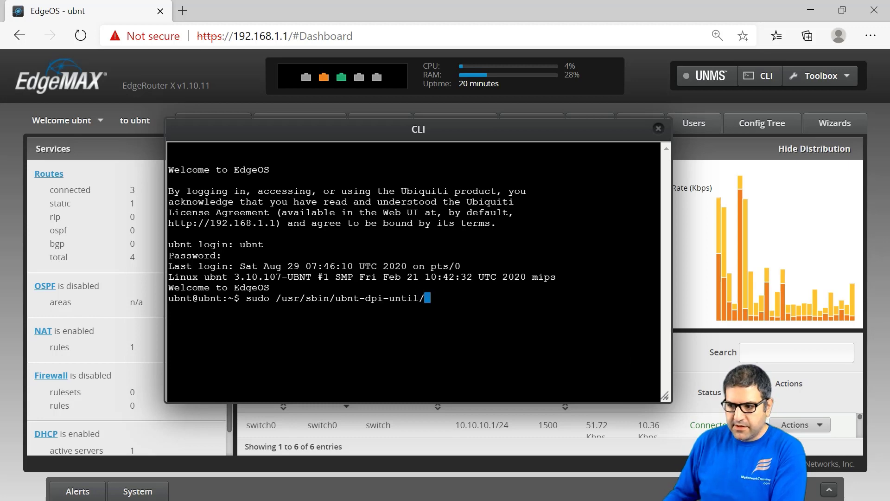
{"action": "key", "text": "alt+Tab"}
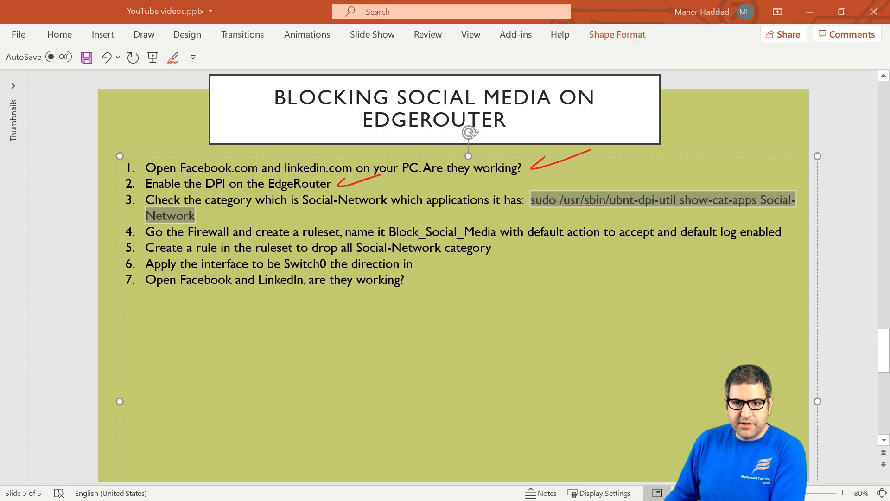
{"action": "key", "text": "alt+Tab"}
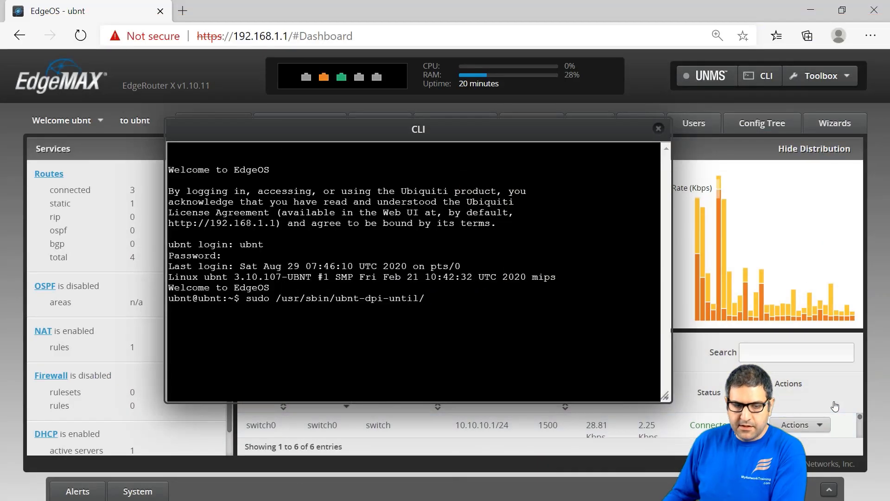
{"action": "type", "text": "sg"}
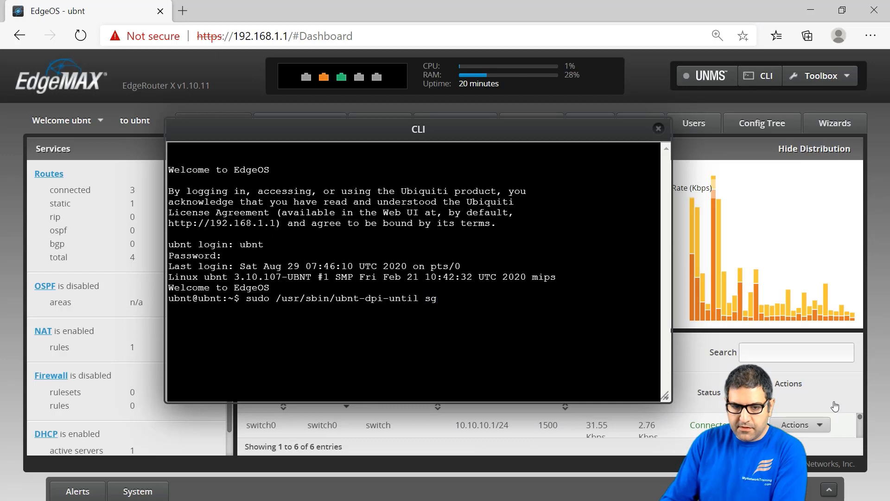
{"action": "key", "text": "BackSpace"}
{"action": "type", "text": "how-ca"}
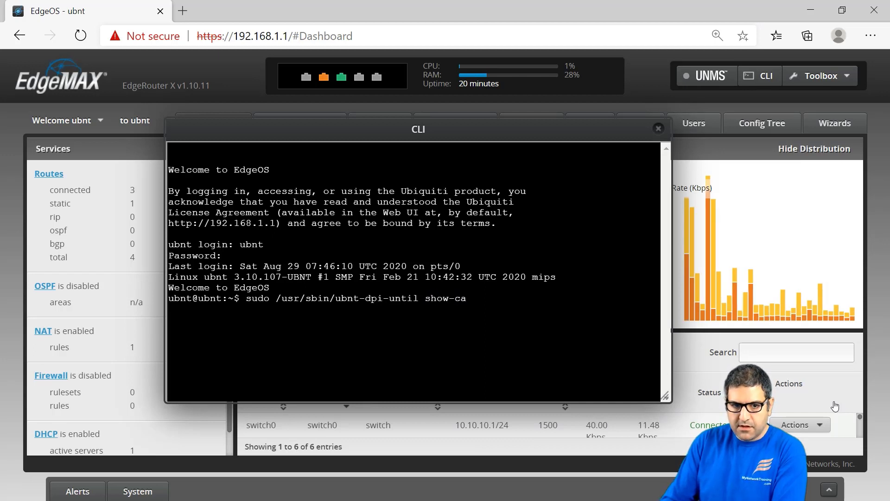
{"action": "type", "text": "t-apps"}
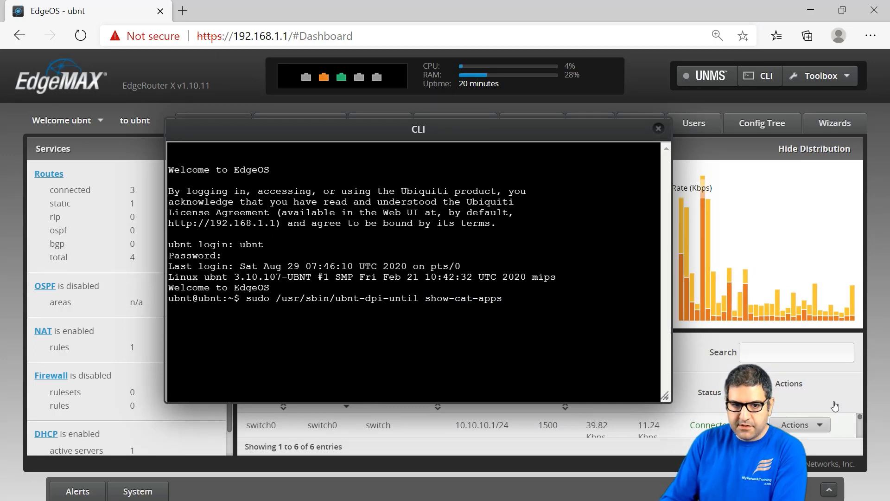
{"action": "type", "text": " Social-N"}
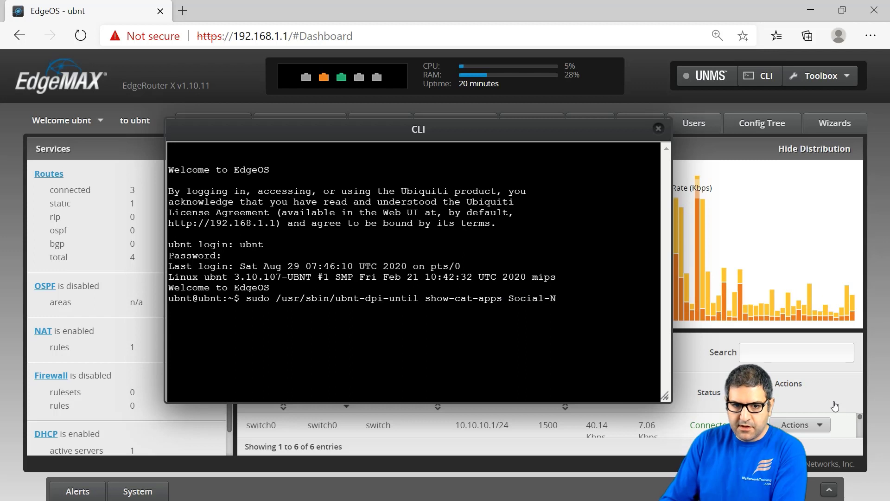
{"action": "type", "text": "etwork"}
{"action": "key", "text": "Return"}
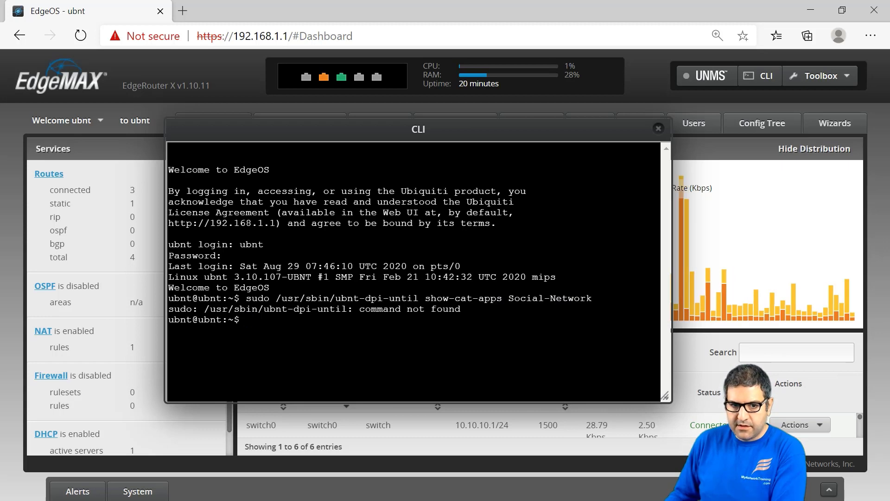
- Paste the command copied from the slide and correct 'until' to 'util'
{"action": "key", "text": "alt+Tab"}
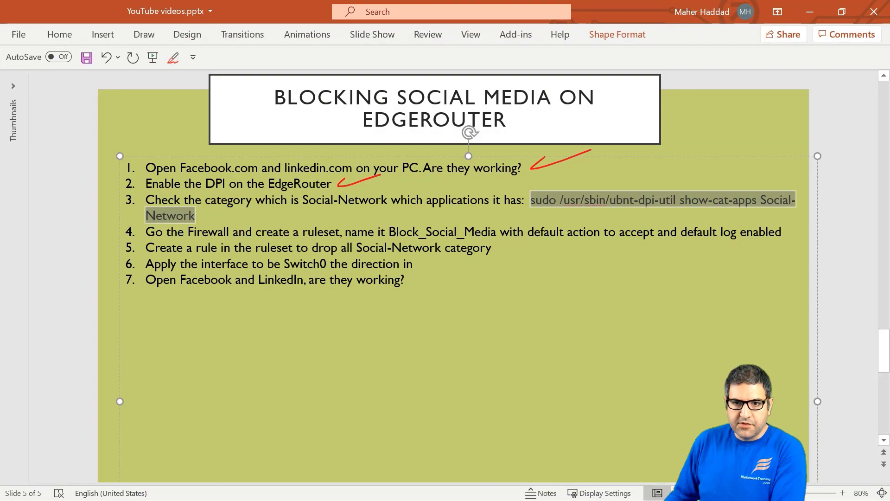
{"action": "key", "text": "alt+Tab"}
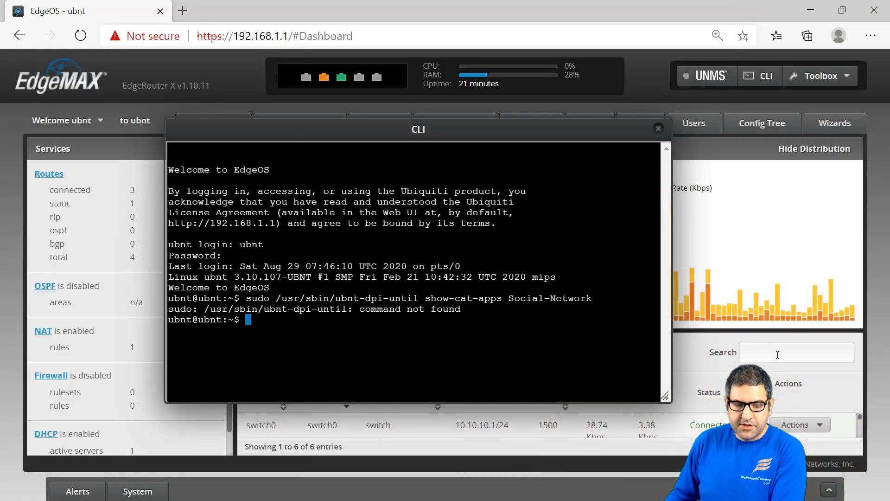
{"action": "type", "text": "sudo /usr/sbin/ubnt-dpi-until show-cat-apps Social-Network"}
{"action": "key", "text": "Left"}
{"action": "key", "text": "Left"}
{"action": "key", "text": "Left"}
{"action": "key", "text": "Left"}
{"action": "key", "text": "Left"}
{"action": "key", "text": "Left"}
{"action": "key", "text": "Left"}
{"action": "key", "text": "Left"}
{"action": "key", "text": "Left"}
{"action": "key", "text": "Left"}
{"action": "key", "text": "Left"}
{"action": "key", "text": "Left"}
{"action": "key", "text": "Left"}
{"action": "key", "text": "Left"}
{"action": "key", "text": "Left"}
{"action": "key", "text": "Left"}
{"action": "key", "text": "Left"}
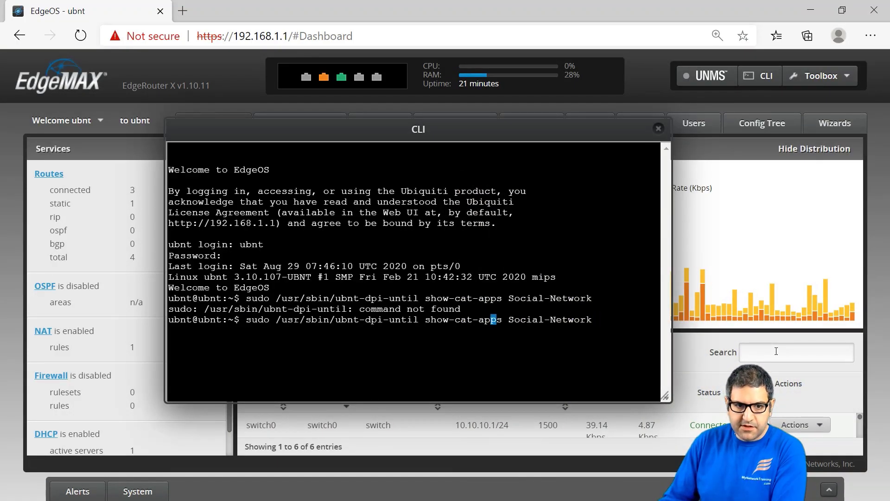
{"action": "key", "text": "Left"}
{"action": "key", "text": "Left"}
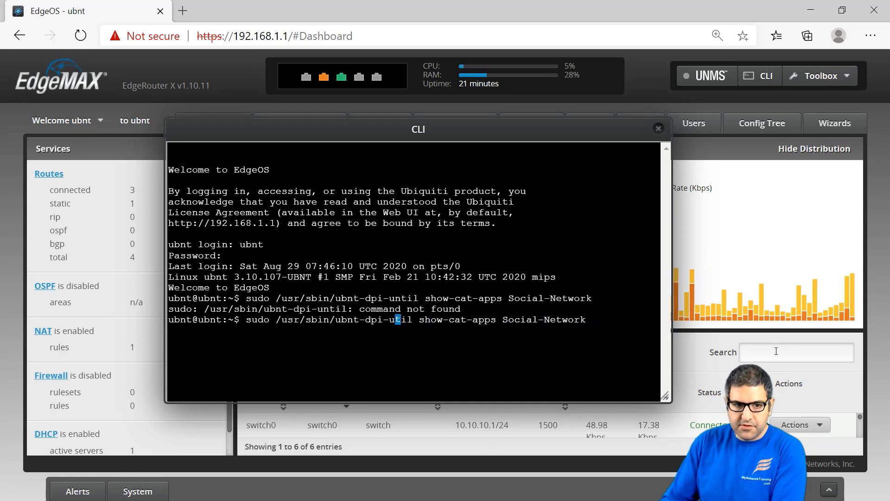
{"action": "key", "text": "BackSpace"}
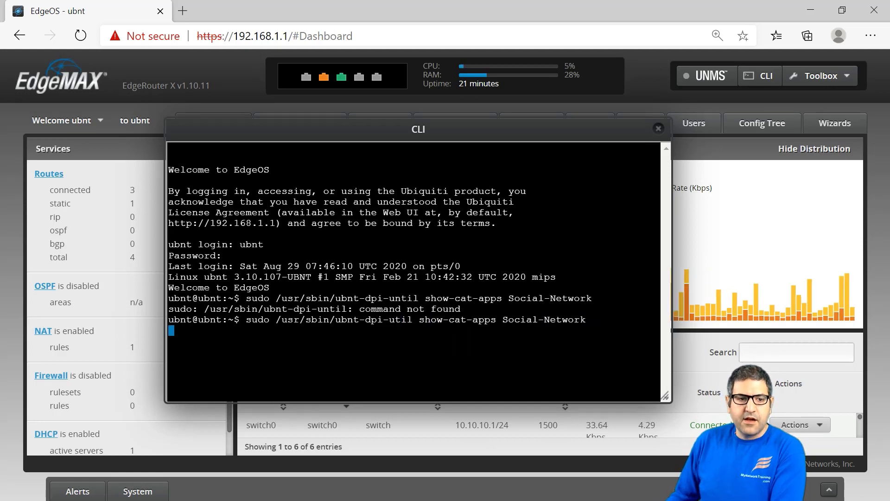
- Run the corrected ubnt-dpi-util command and scroll its Social-Network list to highlight facebook
{"action": "key", "text": "Return"}
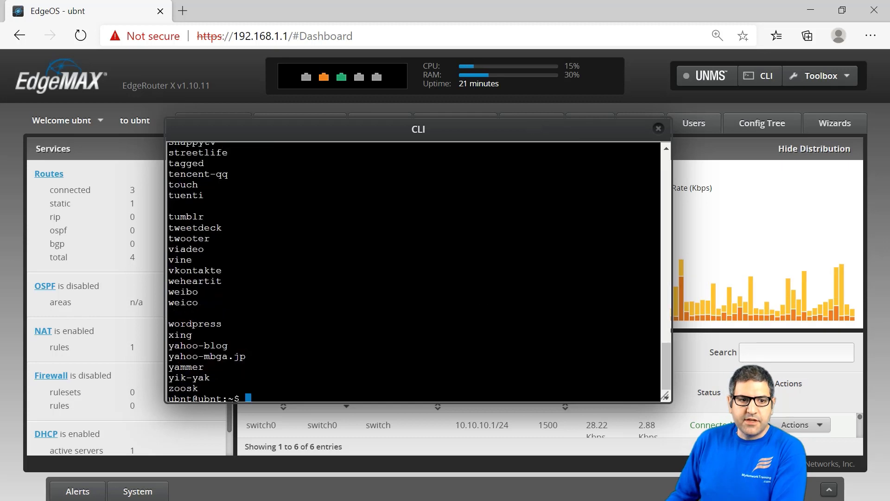
{"action": "scroll", "coordinate": [413, 271], "scroll_direction": "up", "scroll_amount": 20}
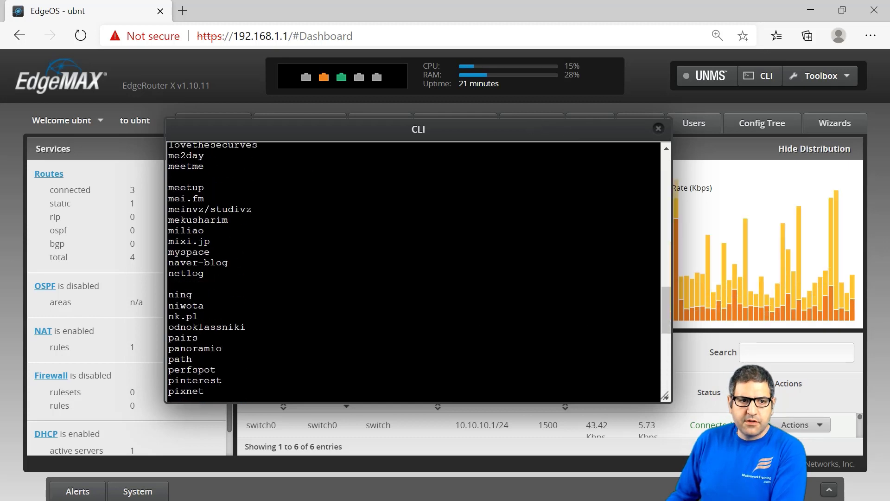
{"action": "scroll", "coordinate": [414, 271], "scroll_direction": "up", "scroll_amount": 8}
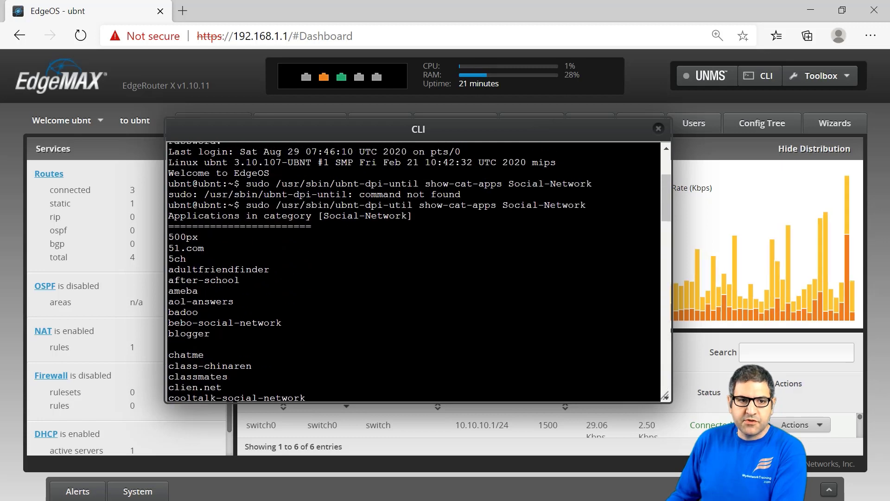
{"action": "scroll", "coordinate": [414, 272], "scroll_direction": "down", "scroll_amount": 2}
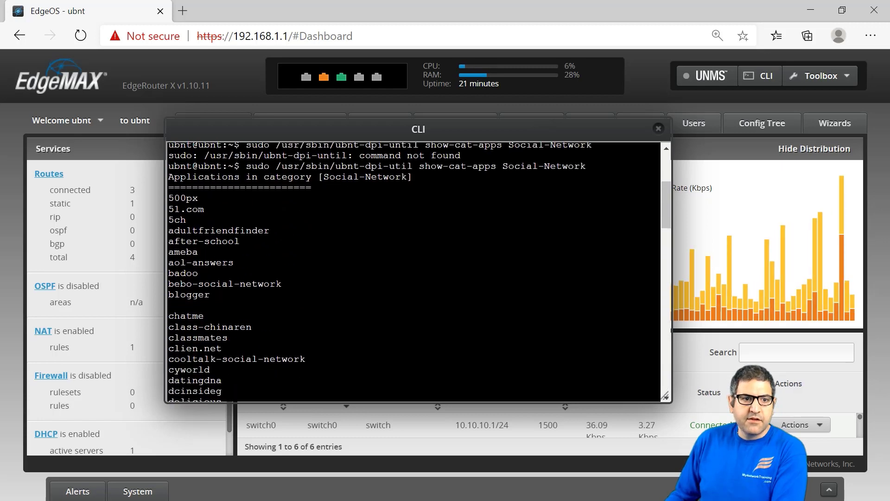
{"action": "scroll", "coordinate": [414, 272], "scroll_direction": "down", "scroll_amount": 2}
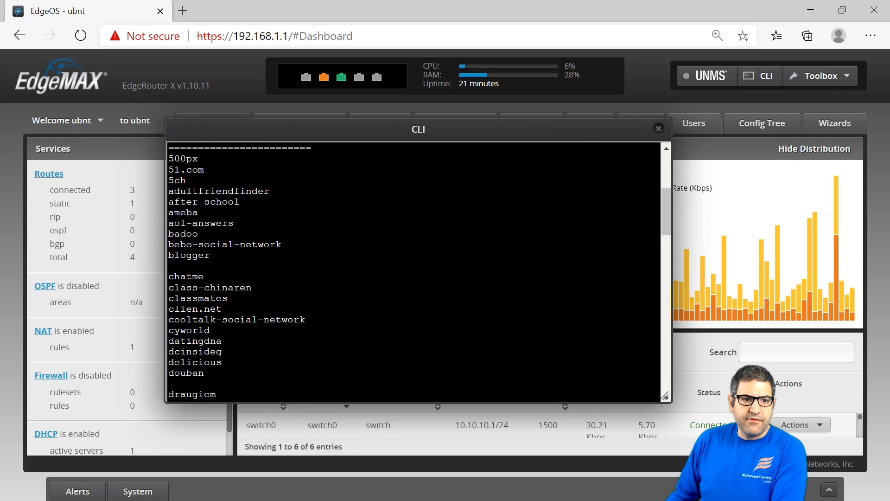
{"action": "scroll", "coordinate": [413, 272], "scroll_direction": "down", "scroll_amount": 3}
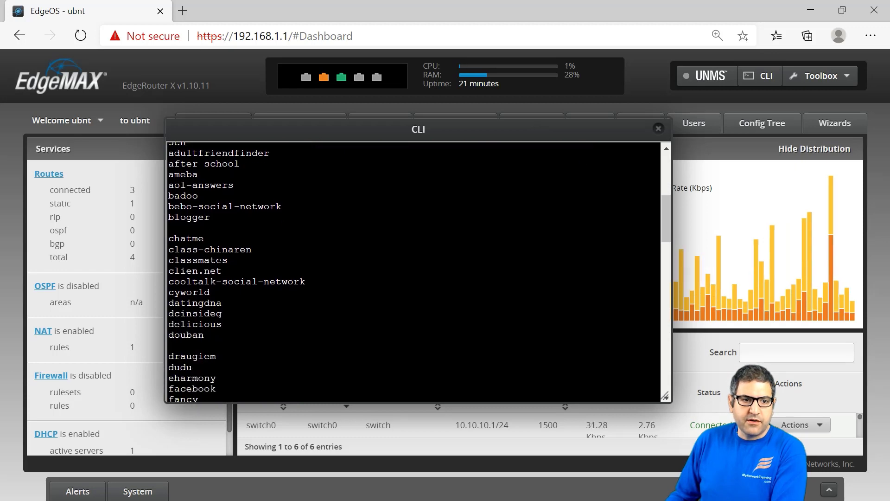
{"action": "scroll", "coordinate": [414, 271], "scroll_direction": "down", "scroll_amount": 3}
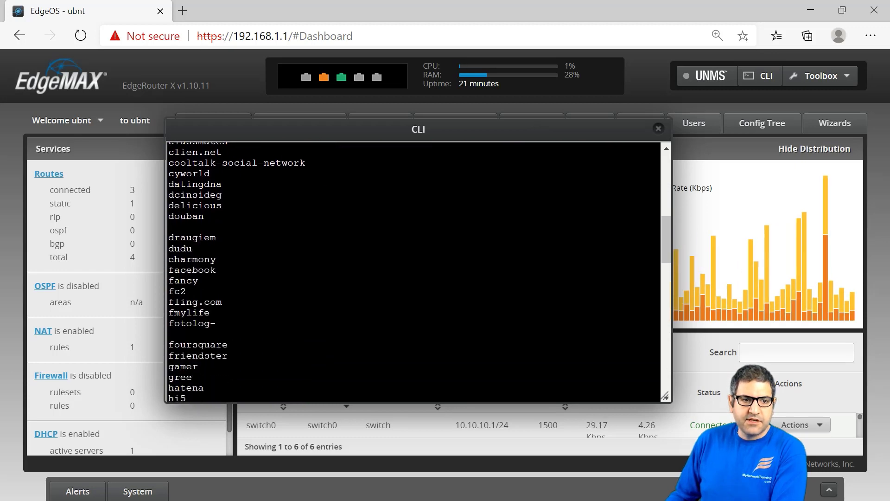
{"action": "left_click_drag", "start_coordinate": [175, 269], "coordinate": [218, 265]}
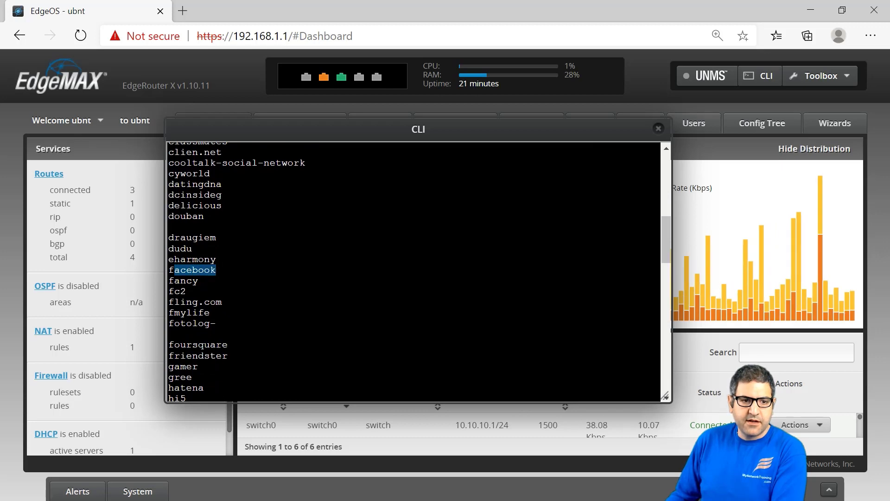
- Scroll the rest of the app list down past yammer and zoosk to the fresh prompt
{"action": "scroll", "coordinate": [413, 272], "scroll_direction": "down", "scroll_amount": 5}
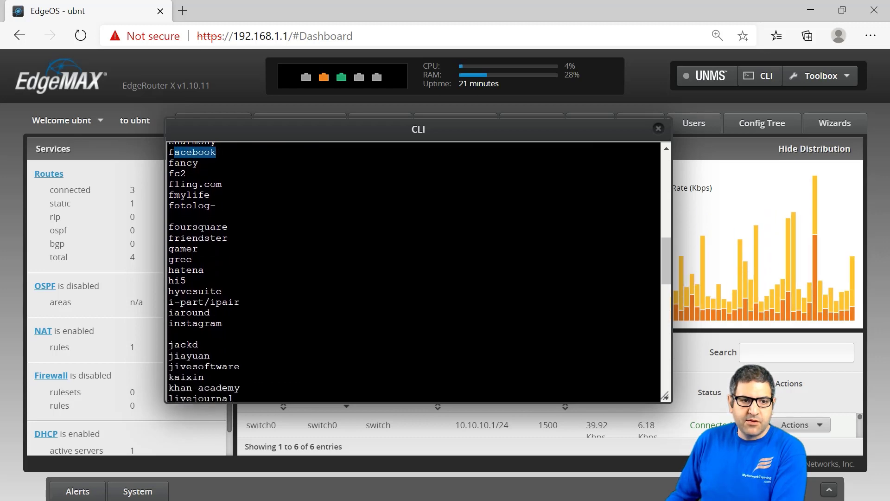
{"action": "scroll", "coordinate": [414, 271], "scroll_direction": "down", "scroll_amount": 2}
{"action": "scroll", "coordinate": [413, 271], "scroll_direction": "down", "scroll_amount": 5}
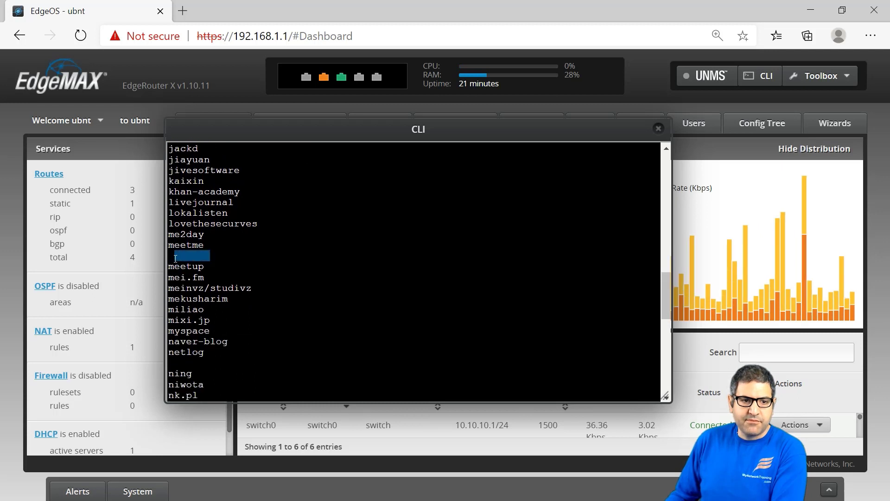
{"action": "scroll", "coordinate": [413, 271], "scroll_direction": "down", "scroll_amount": 4}
{"action": "scroll", "coordinate": [413, 272], "scroll_direction": "down", "scroll_amount": 3}
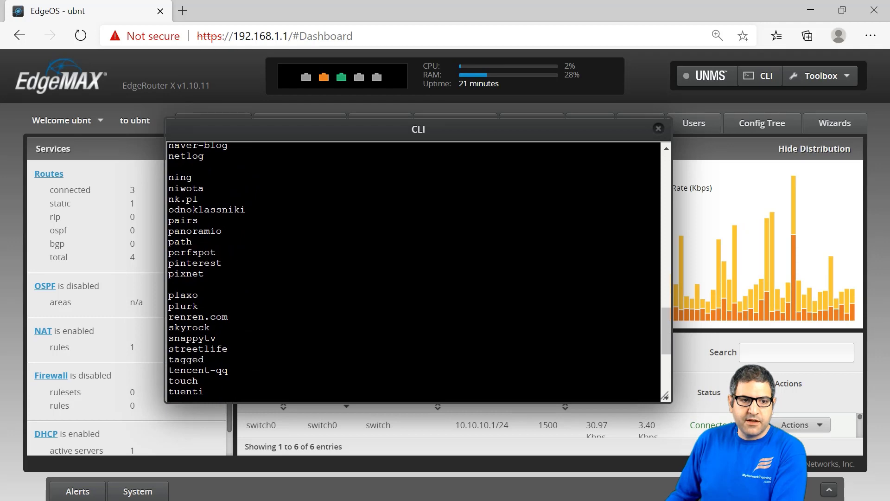
{"action": "scroll", "coordinate": [414, 272], "scroll_direction": "up", "scroll_amount": 6}
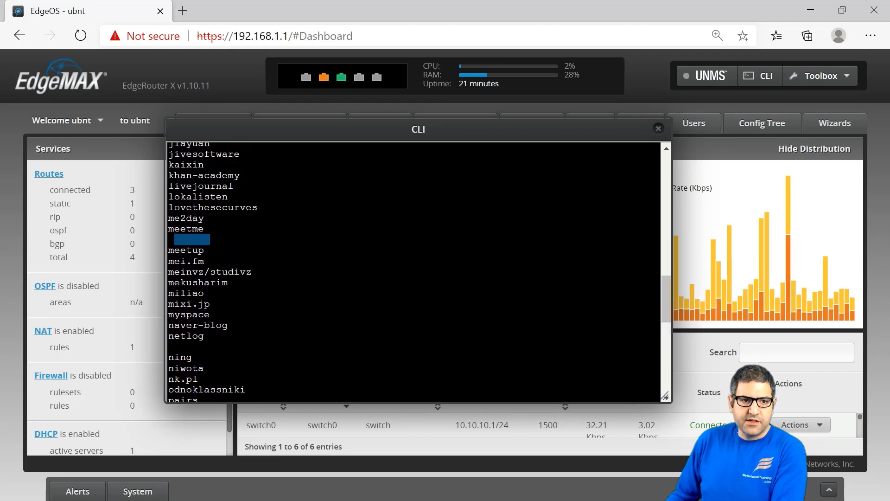
{"action": "scroll", "coordinate": [413, 272], "scroll_direction": "up", "scroll_amount": 3}
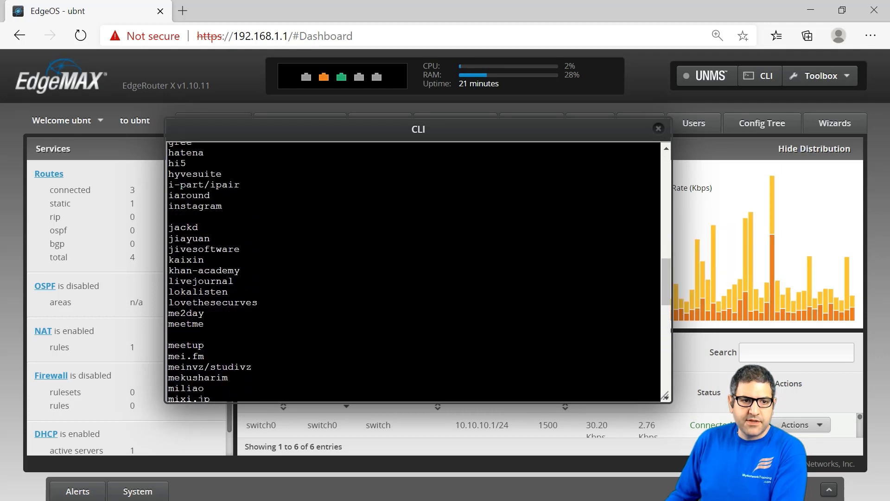
{"action": "scroll", "coordinate": [413, 271], "scroll_direction": "up", "scroll_amount": 5}
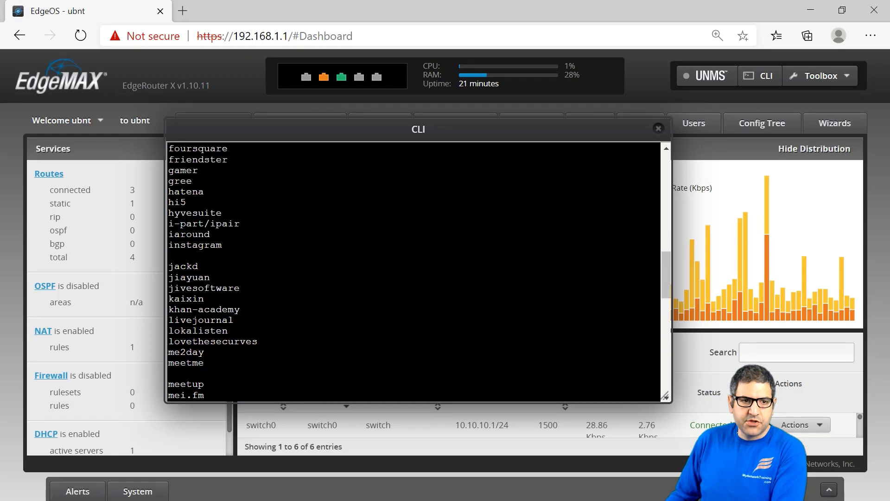
{"action": "scroll", "coordinate": [414, 271], "scroll_direction": "down", "scroll_amount": 7}
{"action": "scroll", "coordinate": [413, 271], "scroll_direction": "down", "scroll_amount": 6}
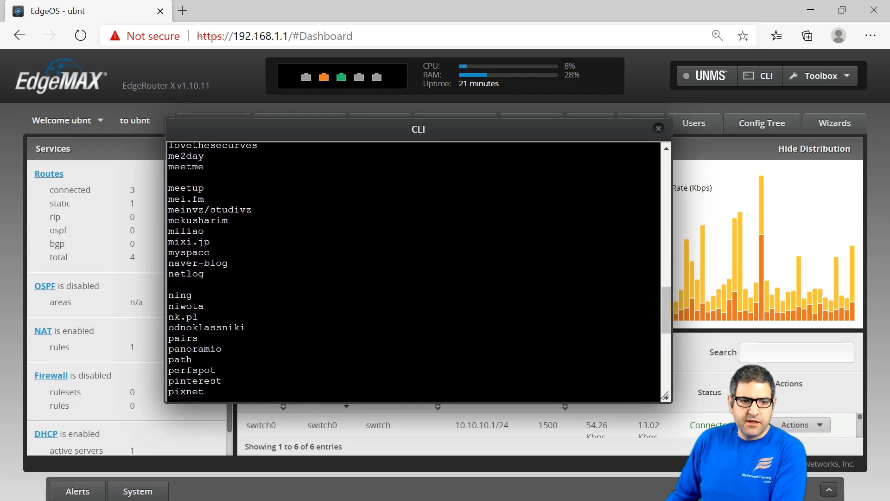
{"action": "scroll", "coordinate": [413, 272], "scroll_direction": "down", "scroll_amount": 5}
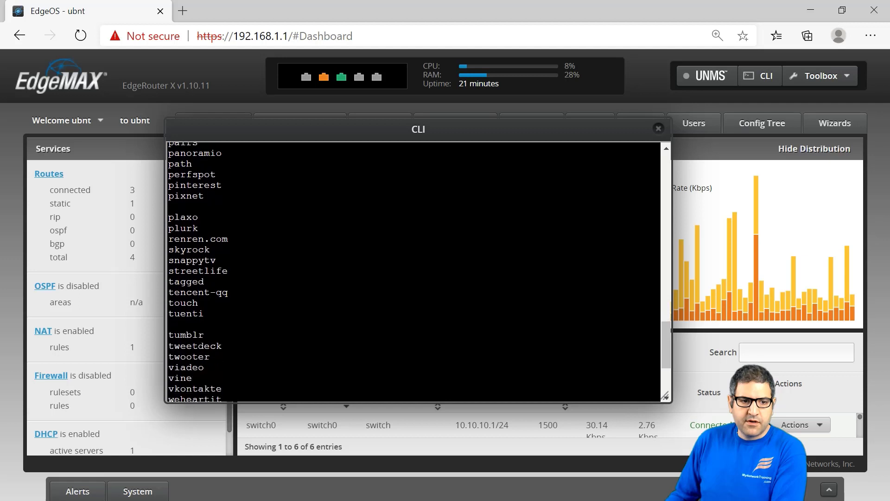
{"action": "scroll", "coordinate": [414, 272], "scroll_direction": "down", "scroll_amount": 2}
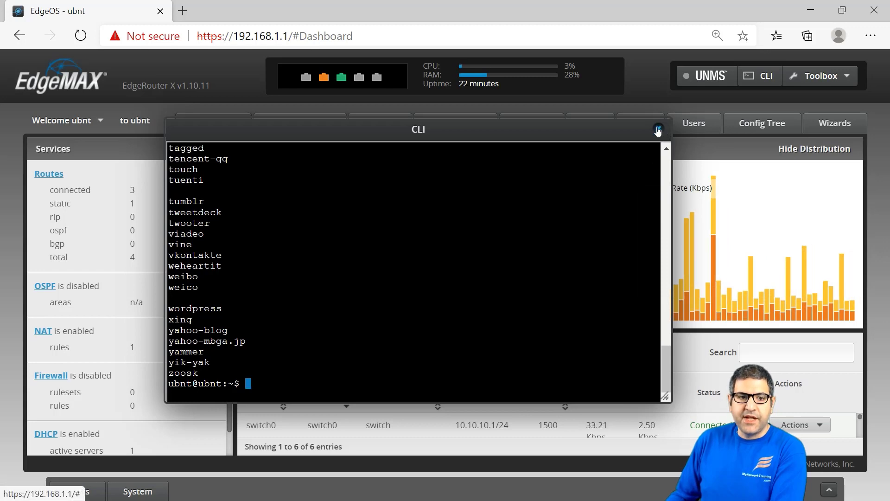
- Close the CLI, look through the System panel, and collapse the traffic charts to show all six interfaces
{"action": "left_click", "coordinate": [660, 130]}
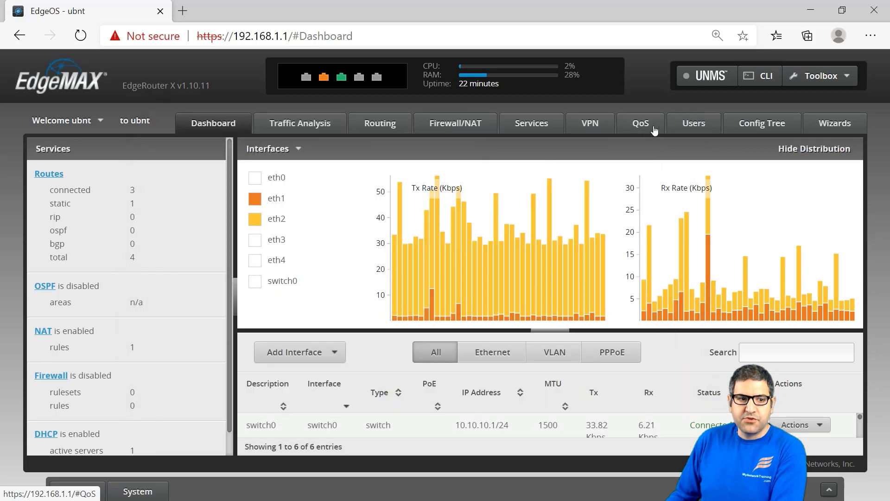
{"action": "left_click", "coordinate": [139, 492]}
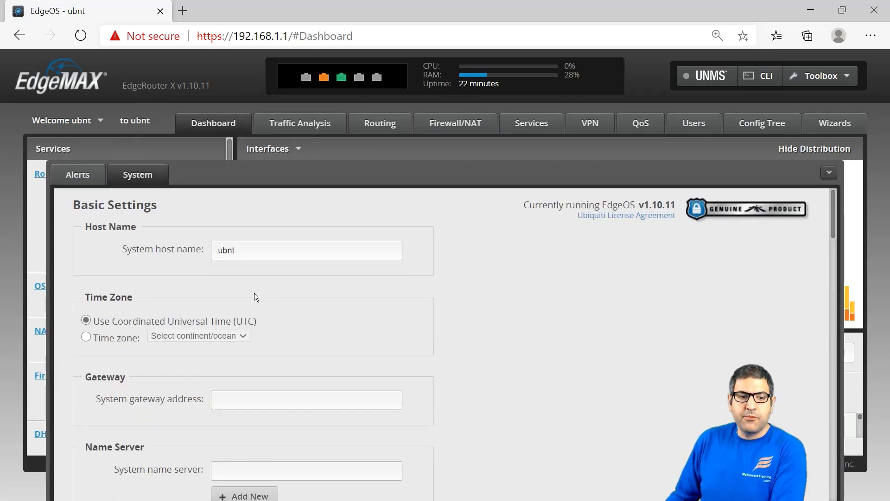
{"action": "scroll", "coordinate": [258, 293], "scroll_direction": "down", "scroll_amount": 4}
{"action": "scroll", "coordinate": [259, 293], "scroll_direction": "down", "scroll_amount": 9}
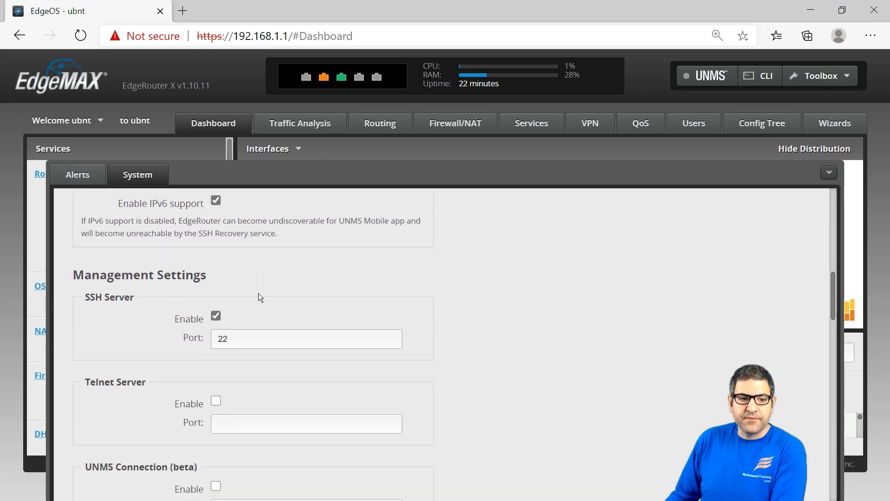
{"action": "scroll", "coordinate": [153, 288], "scroll_direction": "down", "scroll_amount": 5}
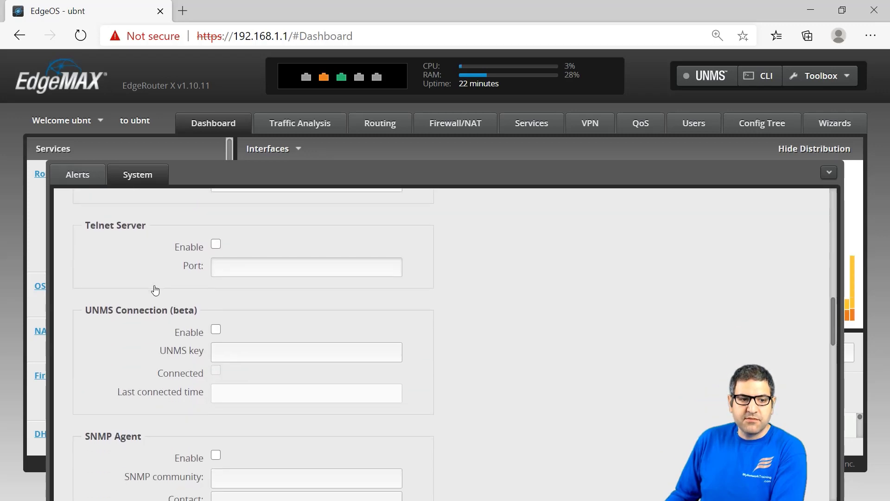
{"action": "scroll", "coordinate": [155, 289], "scroll_direction": "down", "scroll_amount": 6}
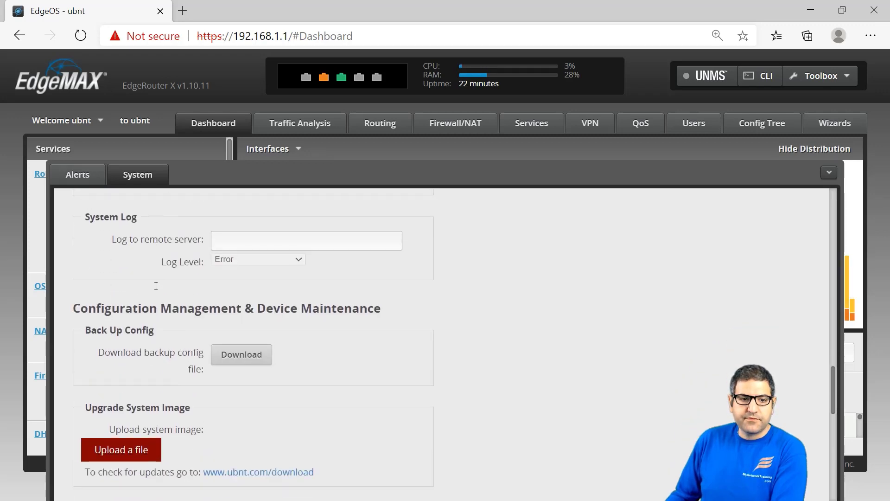
{"action": "scroll", "coordinate": [186, 288], "scroll_direction": "down", "scroll_amount": 2}
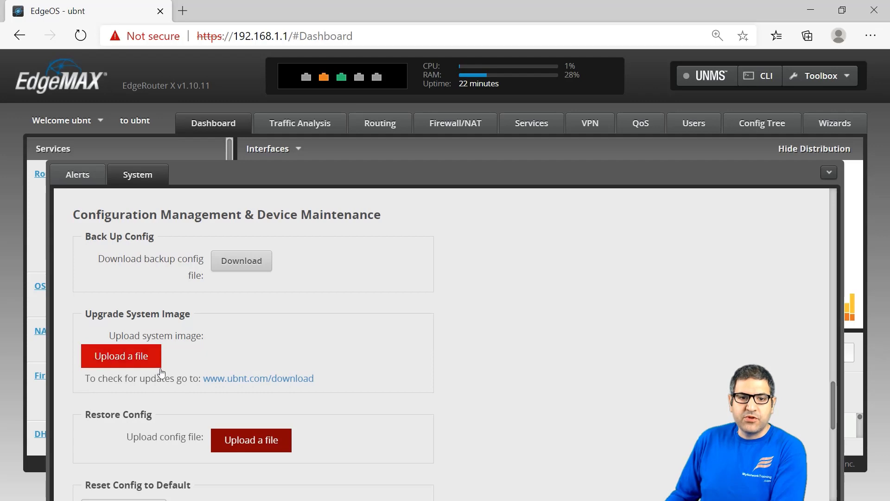
{"action": "left_click", "coordinate": [828, 174]}
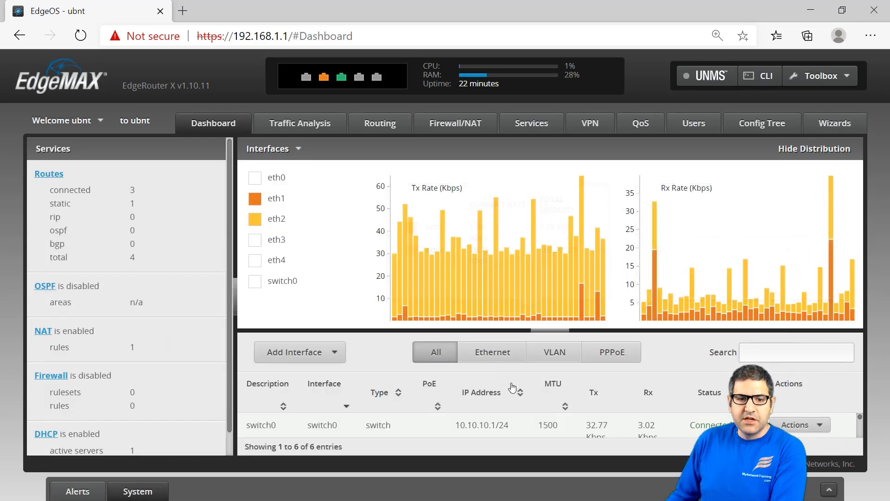
{"action": "left_click", "coordinate": [550, 330]}
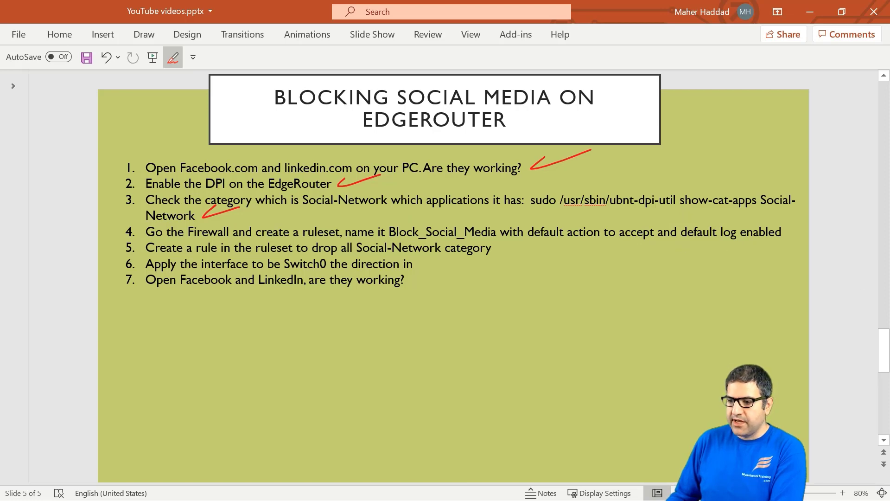
- Under Firewall/NAT > Firewall Policies, add and save ruleset Block_Social_Media with default action accept
{"action": "key", "text": "alt+Tab"}
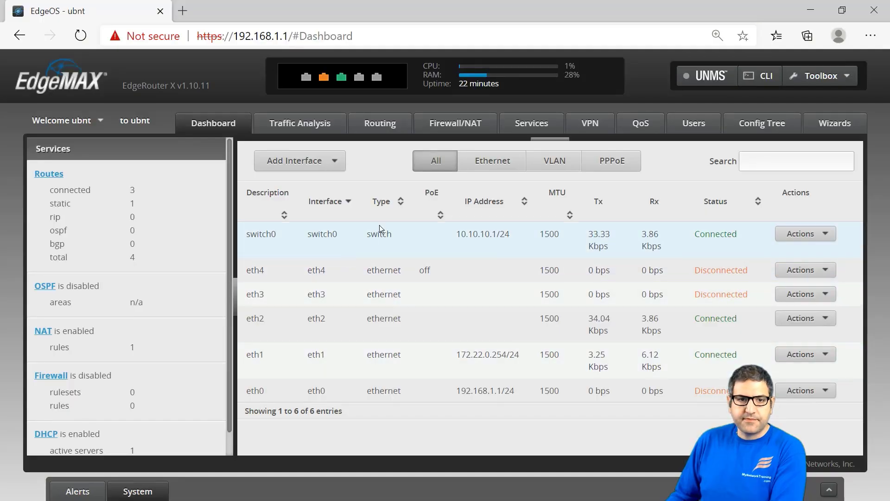
{"action": "left_click", "coordinate": [435, 123]}
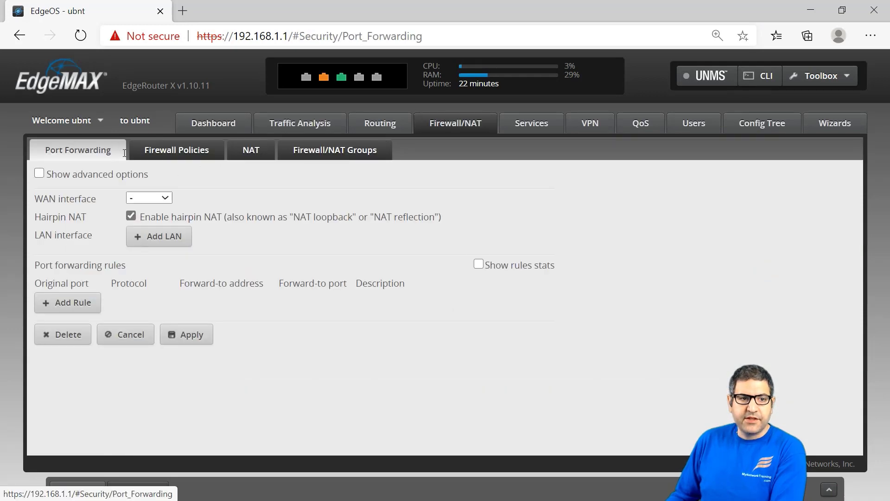
{"action": "left_click", "coordinate": [174, 152]}
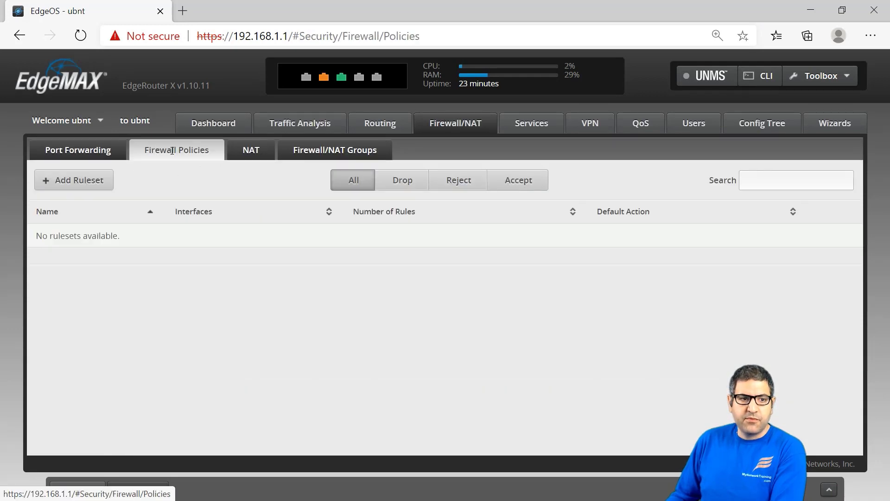
{"action": "left_click", "coordinate": [62, 183]}
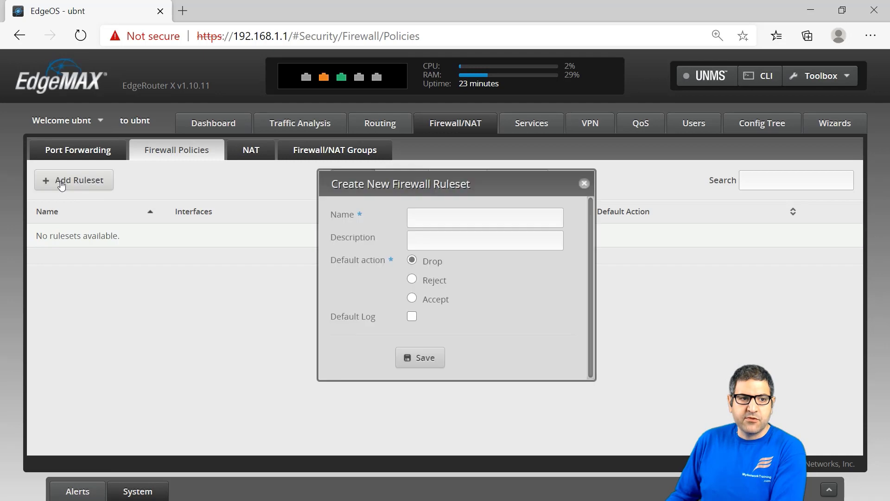
{"action": "left_click", "coordinate": [443, 223]}
{"action": "type", "text": "Soc"}
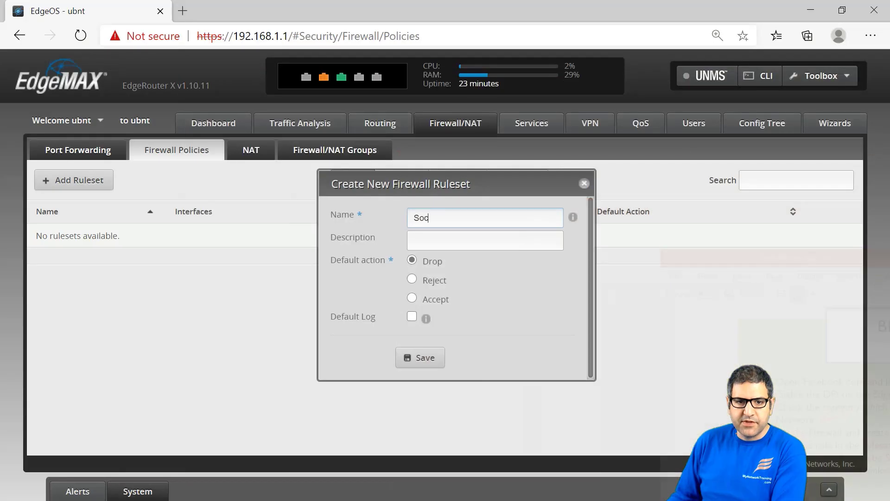
{"action": "key", "text": "ctrl+a"}
{"action": "type", "text": "B"}
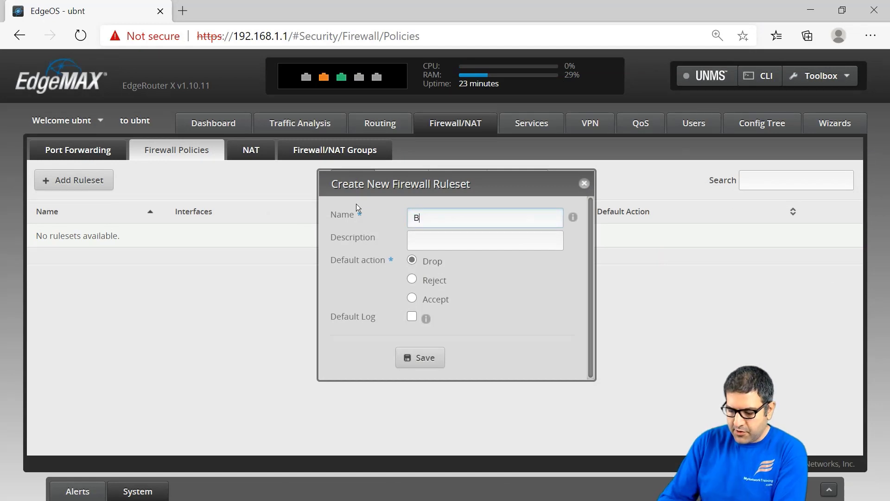
{"action": "type", "text": "lock"}
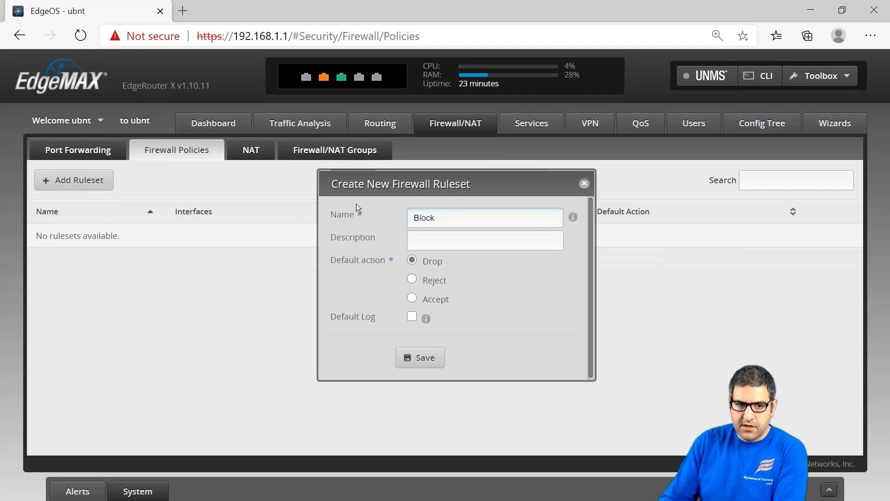
{"action": "type", "text": "-_Social_"}
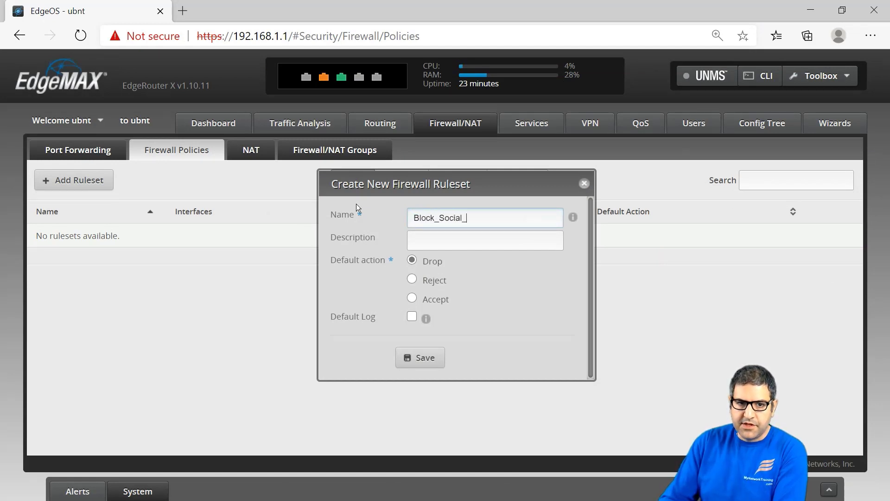
{"action": "type", "text": "Media"}
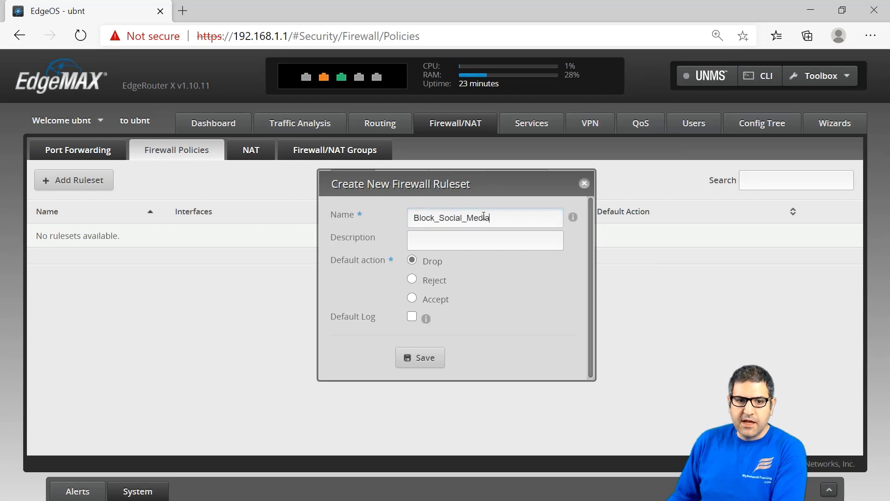
{"action": "left_click", "coordinate": [411, 299]}
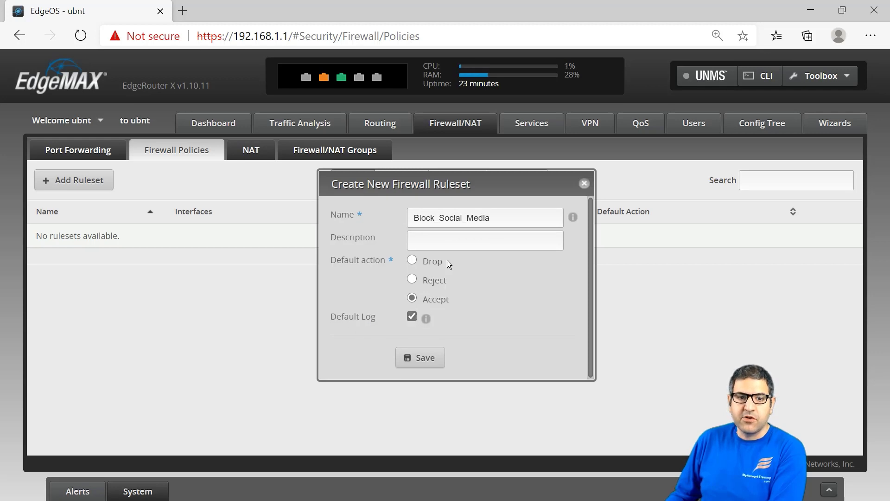
{"action": "left_click", "coordinate": [420, 358]}
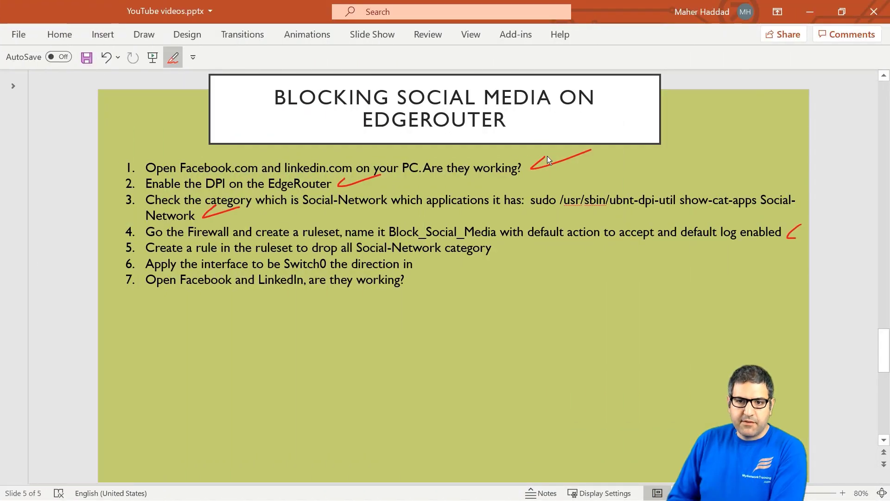
- Draw a red check mark beside step 4 on the slide and return to Firewall Policies
{"action": "left_click_drag", "start_coordinate": [791, 237], "coordinate": [845, 217]}
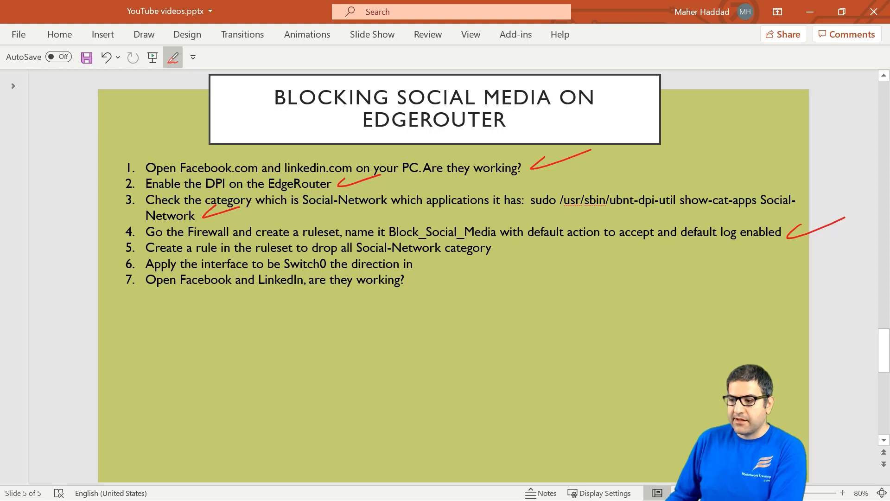
{"action": "key", "text": "alt+Tab"}
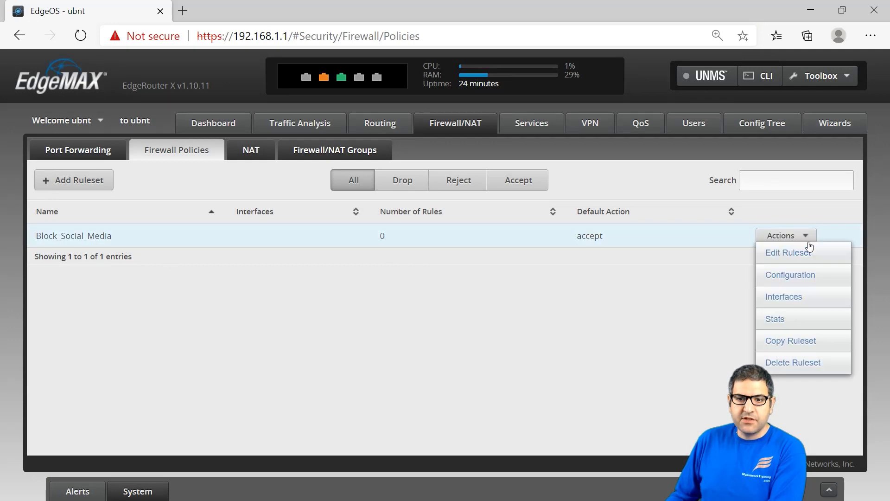
- Add a Block_Social_Media rule described Social-Media with action Drop and logging, showing its Advanced tab
{"action": "left_click", "coordinate": [805, 254]}
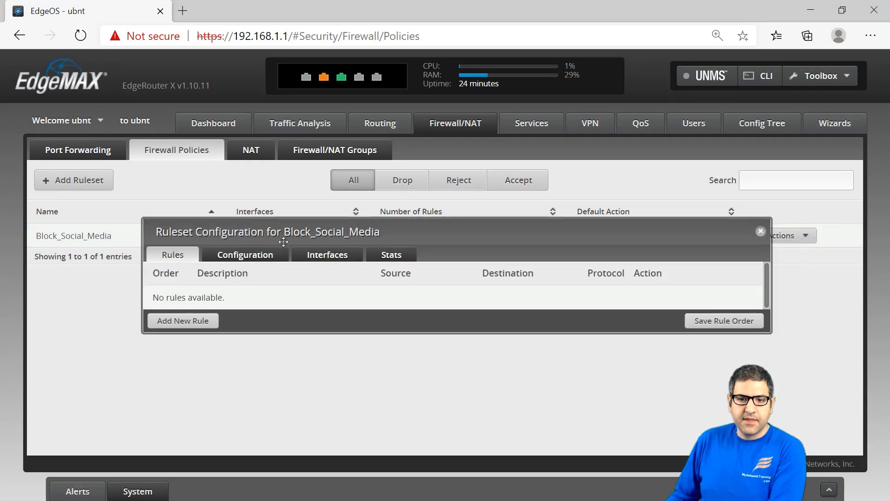
{"action": "left_click", "coordinate": [182, 322]}
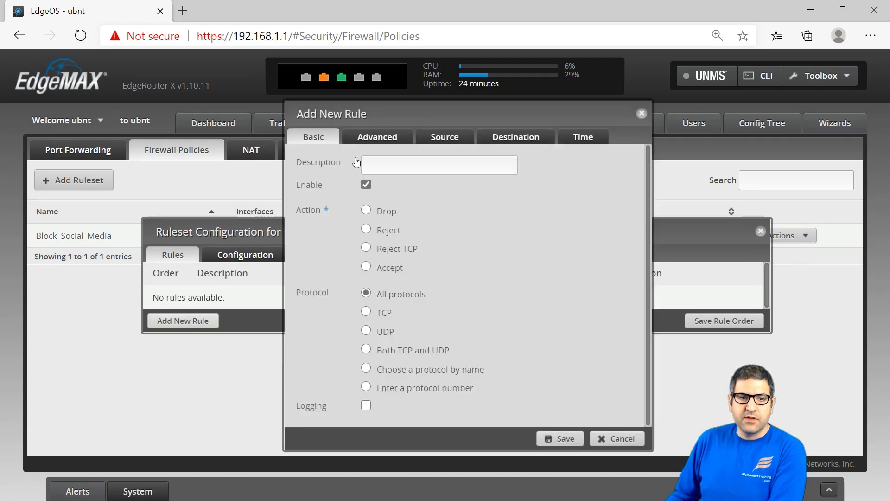
{"action": "left_click", "coordinate": [385, 163]}
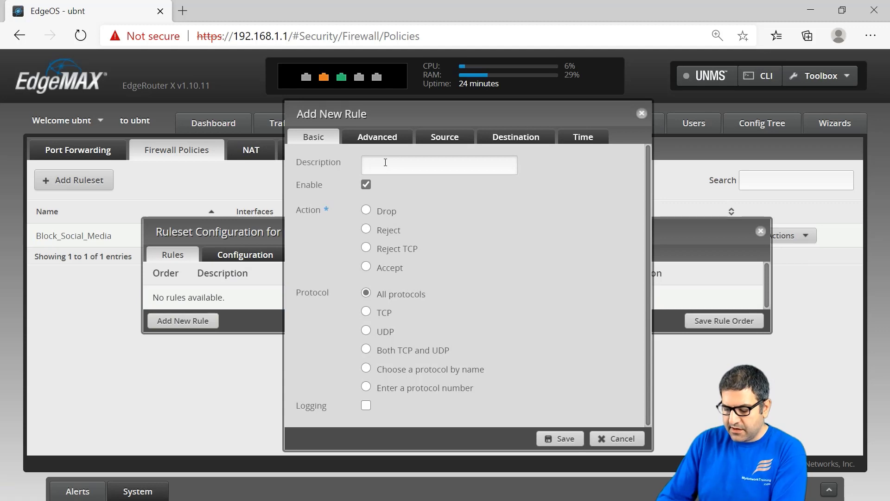
{"action": "type", "text": "So"}
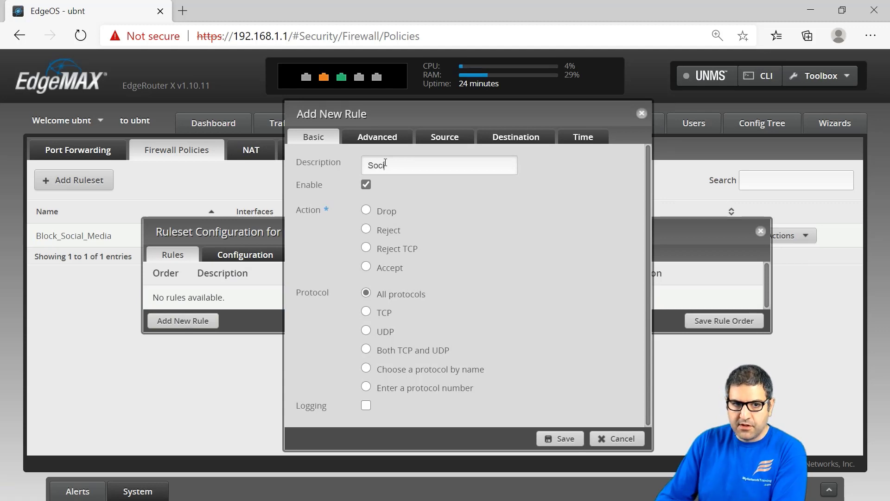
{"action": "type", "text": "cial-Media"}
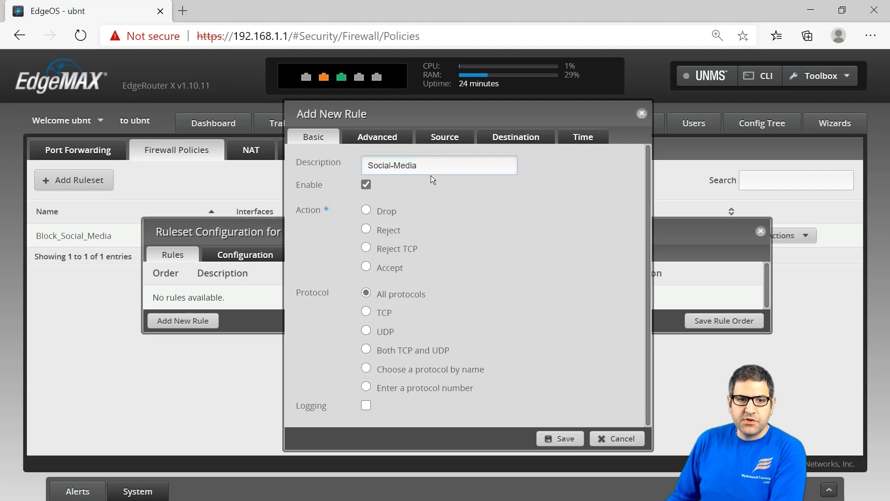
{"action": "left_click", "coordinate": [366, 211]}
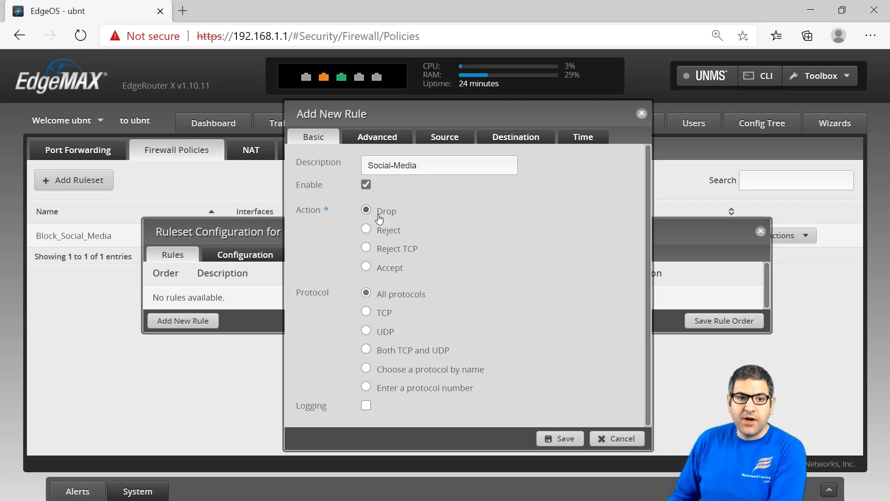
{"action": "left_click", "coordinate": [366, 231]}
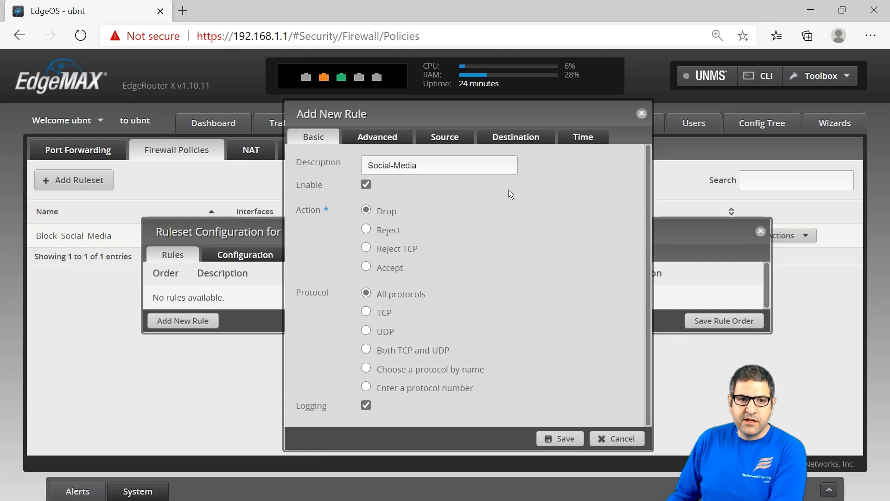
{"action": "left_click", "coordinate": [378, 137]}
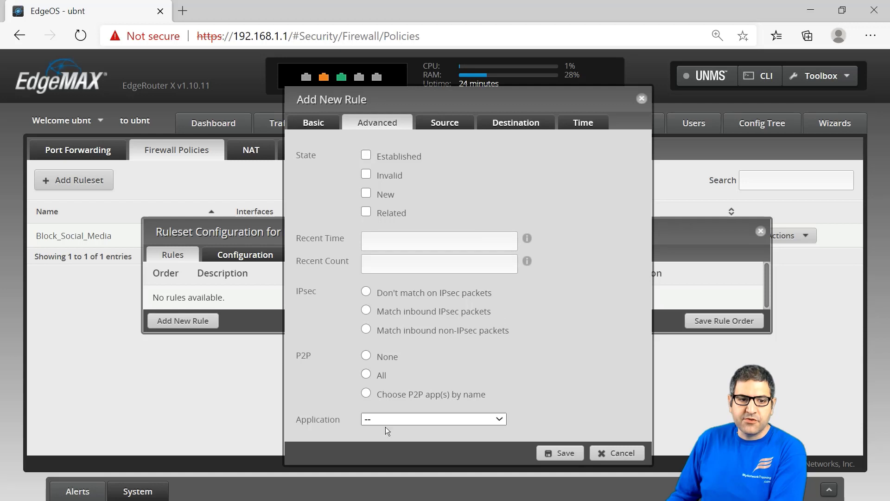
- Choose Social-Network from the Advanced tab's Application category dropdown
{"action": "left_click", "coordinate": [467, 419]}
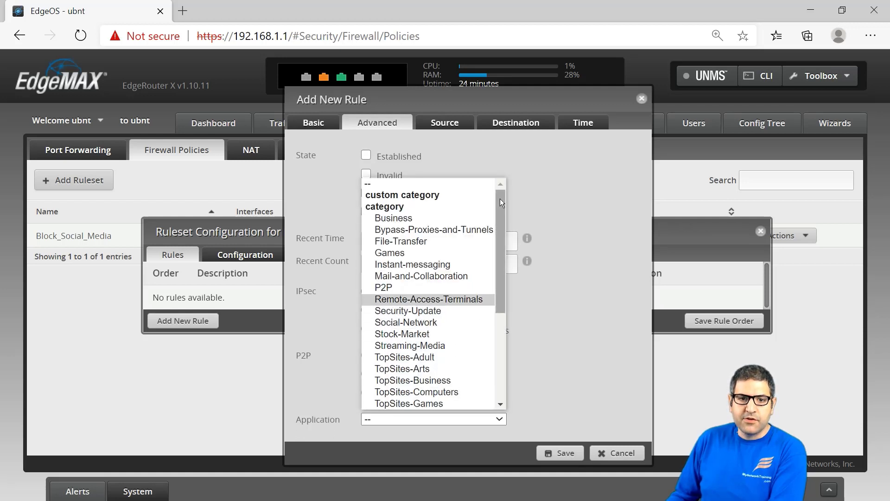
{"action": "mouse_move", "coordinate": [499, 200]}
{"action": "left_mouse_down"}
{"action": "mouse_move", "coordinate": [497, 271]}
{"action": "mouse_move", "coordinate": [508, 199]}
{"action": "left_mouse_up"}
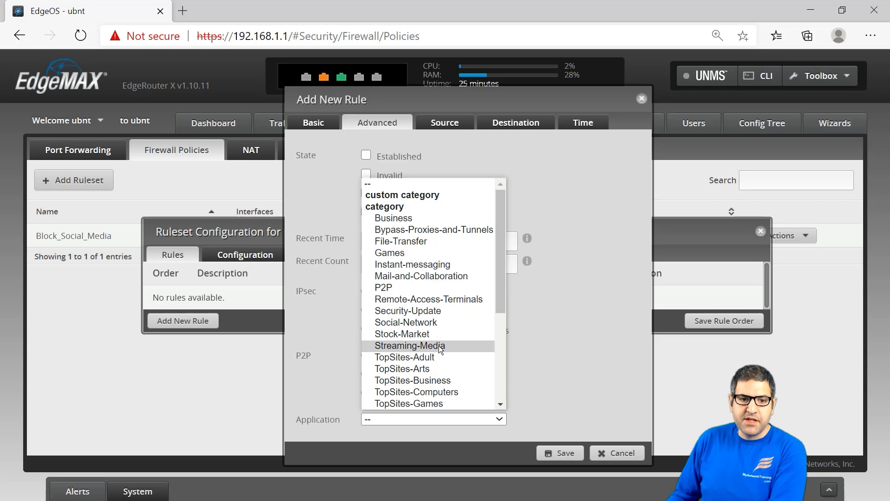
{"action": "scroll", "coordinate": [438, 343], "scroll_direction": "down", "scroll_amount": 1}
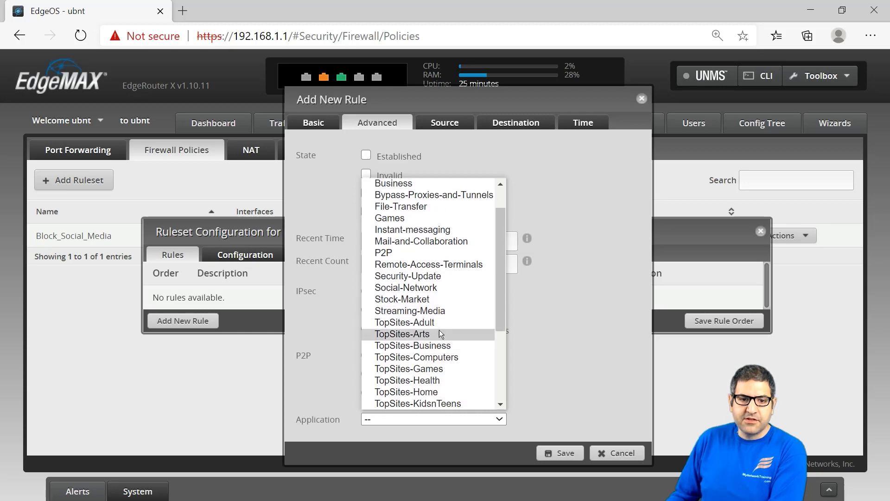
{"action": "scroll", "coordinate": [439, 332], "scroll_direction": "down", "scroll_amount": 1}
{"action": "scroll", "coordinate": [444, 297], "scroll_direction": "down", "scroll_amount": 1}
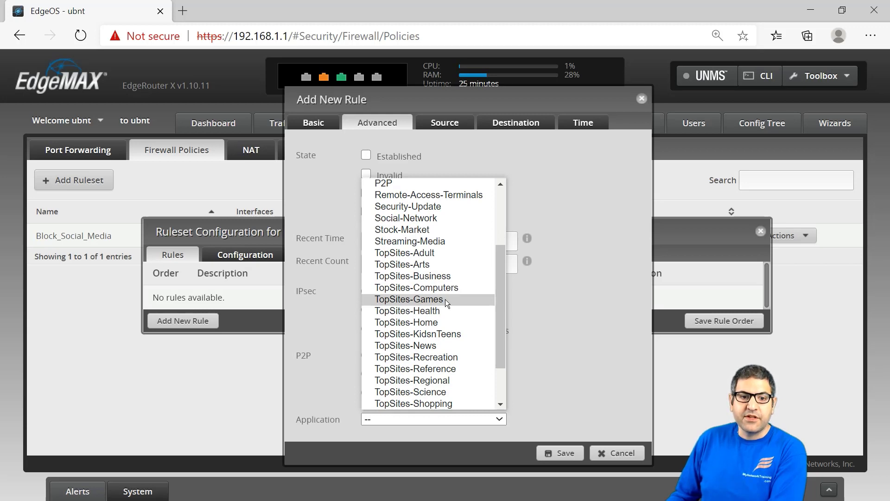
{"action": "scroll", "coordinate": [449, 293], "scroll_direction": "down", "scroll_amount": 2}
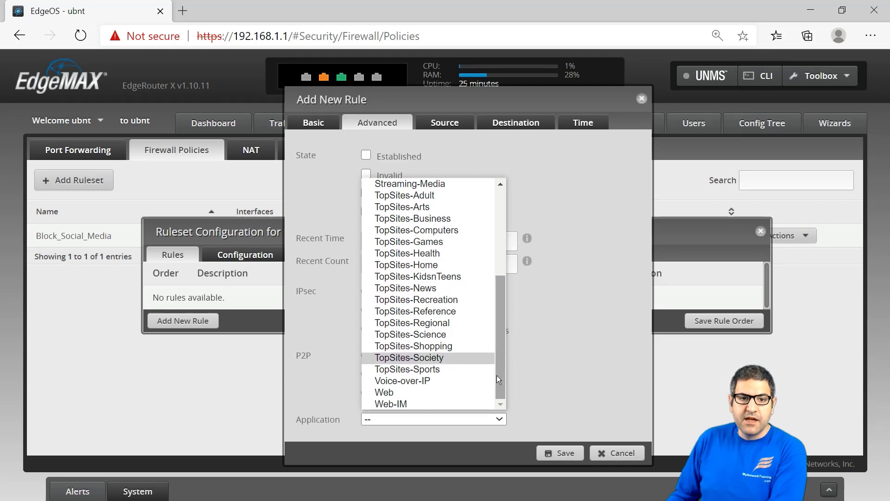
{"action": "left_click_drag", "start_coordinate": [497, 375], "coordinate": [497, 332]}
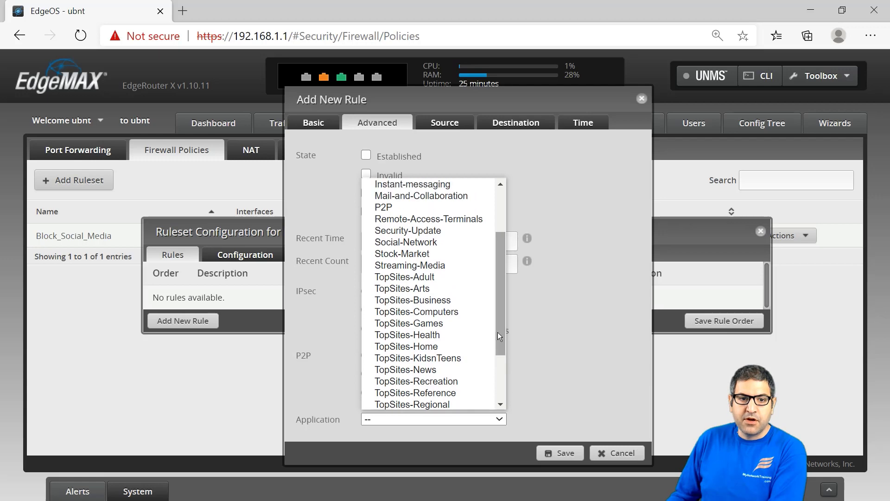
{"action": "left_click", "coordinate": [427, 244]}
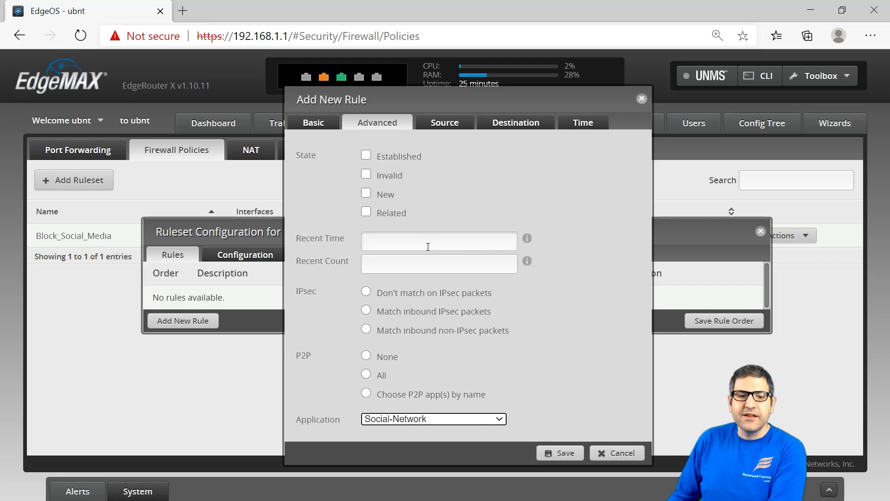
{"action": "left_click", "coordinate": [464, 418]}
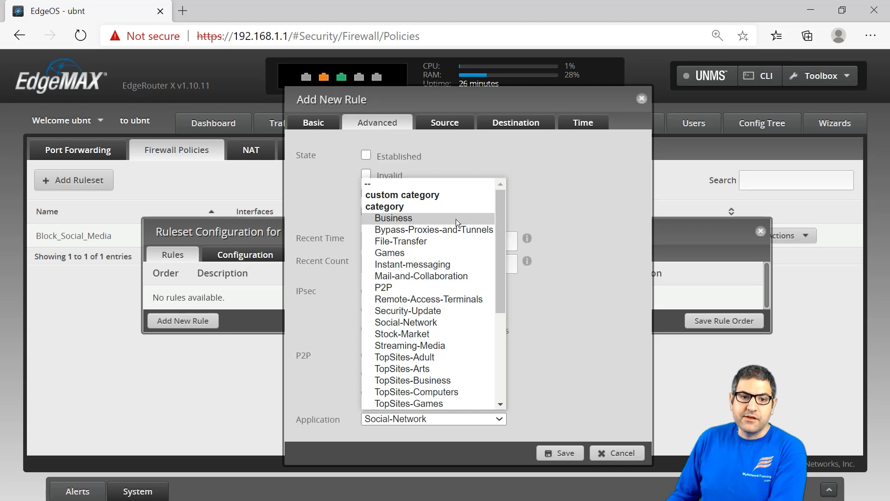
{"action": "scroll", "coordinate": [434, 289], "scroll_direction": "down", "scroll_amount": 1}
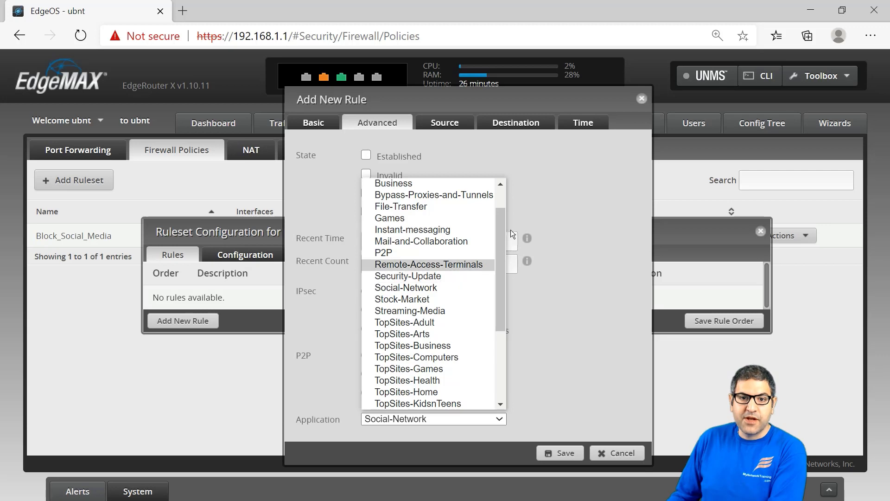
{"action": "left_click", "coordinate": [569, 239]}
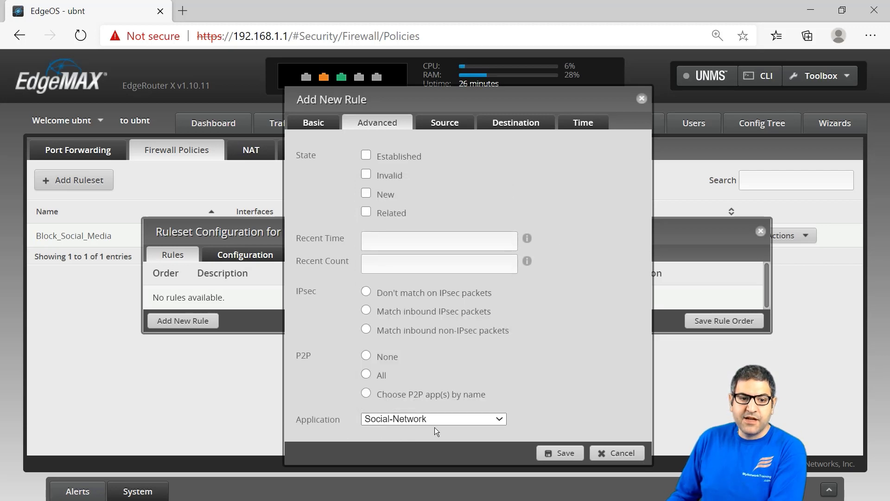
- Review the Time, Source and Destination tabs, then save the Social-Media rule as rule 1
{"action": "left_click", "coordinate": [585, 124]}
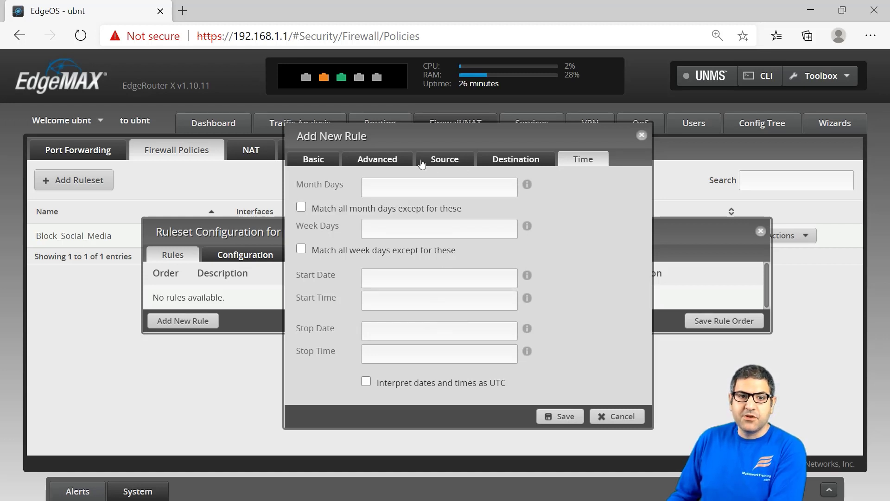
{"action": "left_click", "coordinate": [461, 162]}
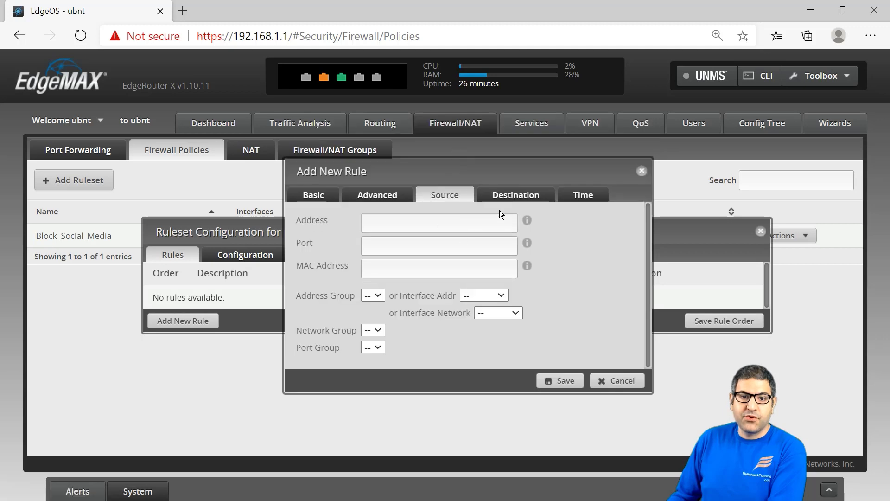
{"action": "left_click", "coordinate": [513, 195]}
{"action": "left_click", "coordinate": [458, 201]}
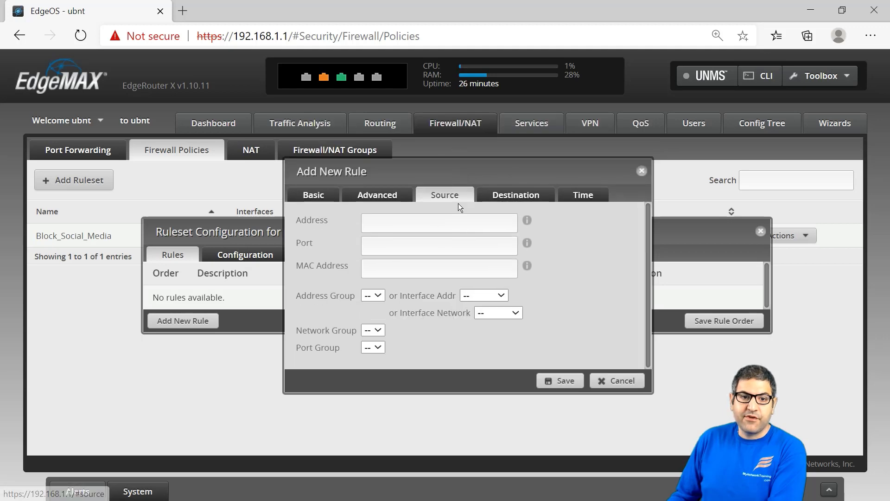
{"action": "left_click", "coordinate": [378, 200]}
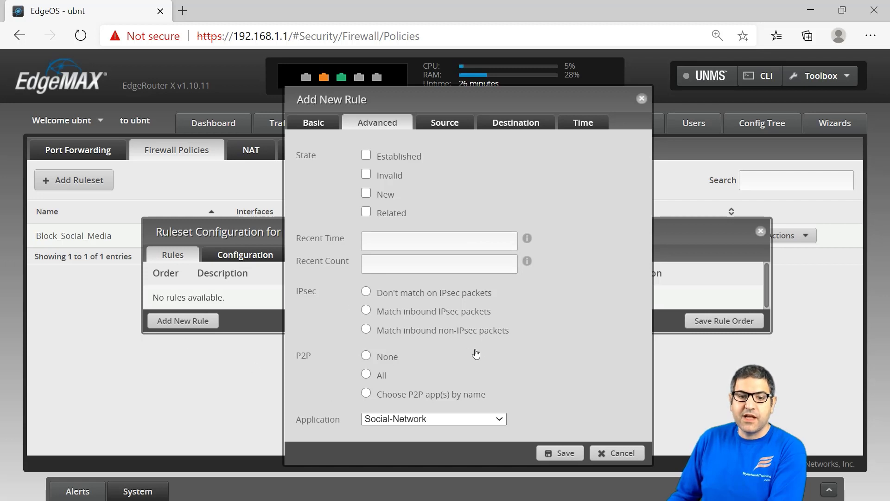
{"action": "left_click", "coordinate": [560, 454]}
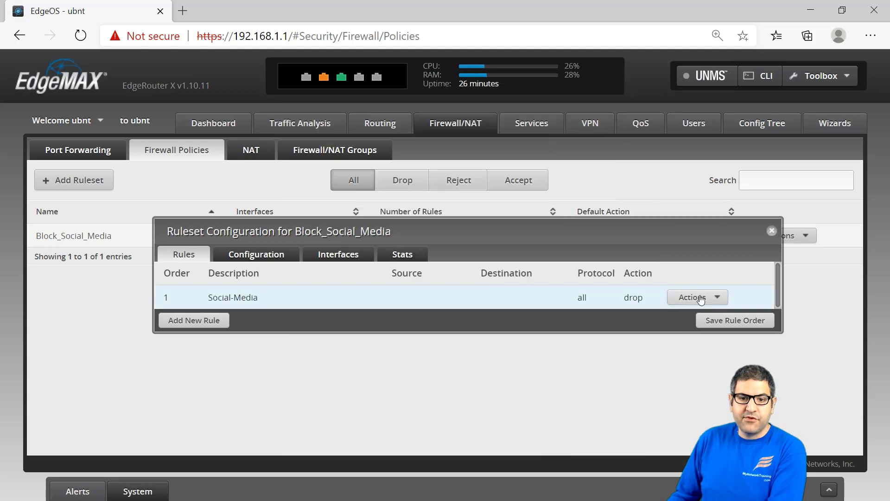
- Reopen rule 1 to verify its Social-Network match, save it, and check off step 5 on the slide
{"action": "left_click", "coordinate": [701, 299]}
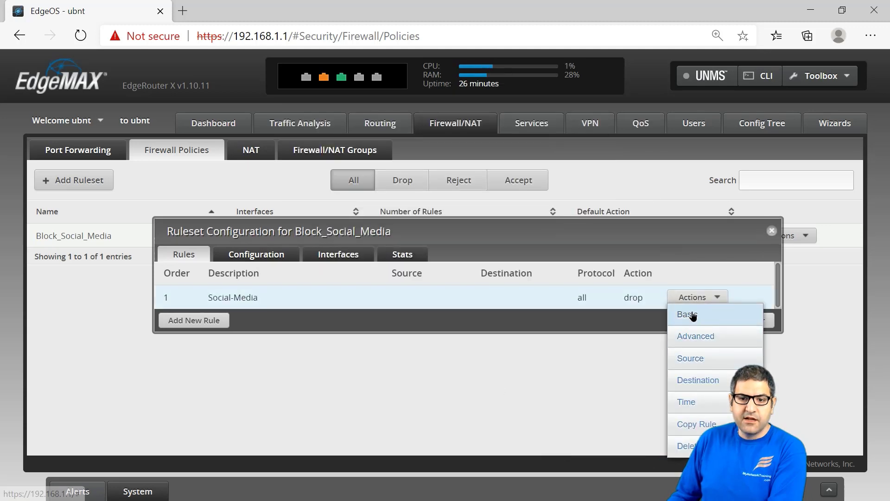
{"action": "left_click", "coordinate": [688, 314]}
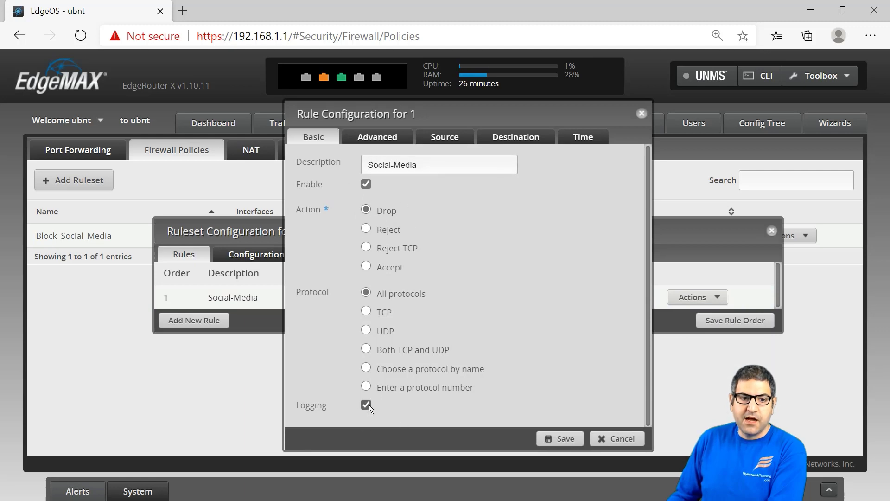
{"action": "left_click", "coordinate": [386, 141]}
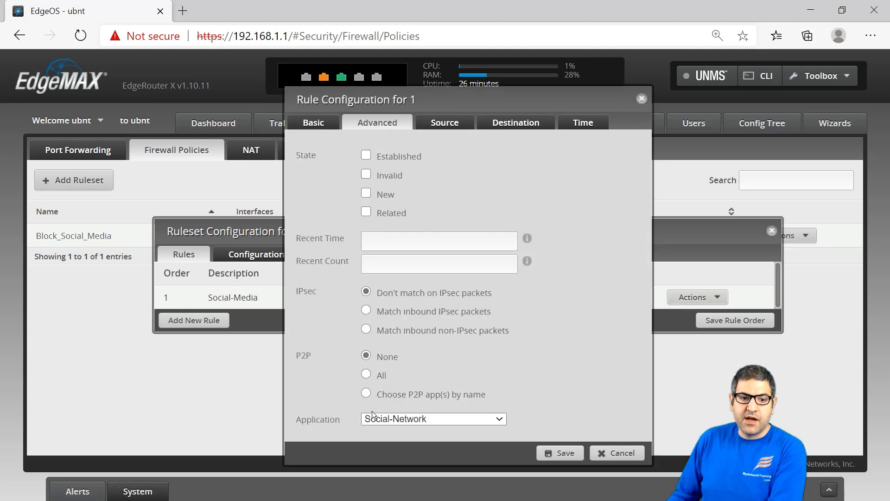
{"action": "left_click", "coordinate": [565, 453]}
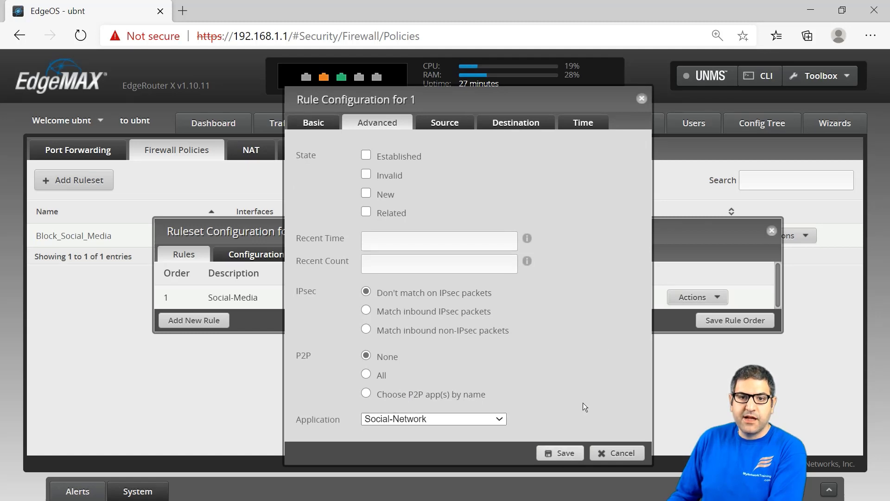
{"action": "left_click_drag", "start_coordinate": [498, 253], "coordinate": [555, 239]}
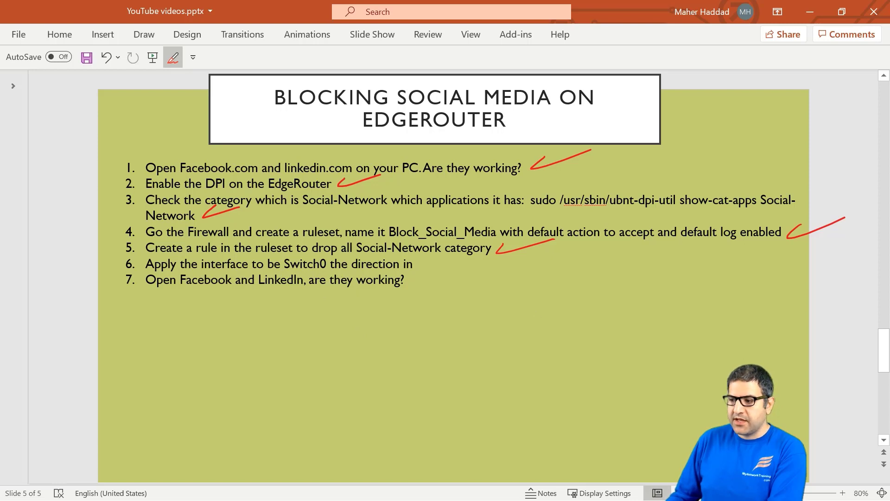
- Handwrite 'switch0 {2,3,4} LAN' in red pen above the OneNote network diagram
{"action": "key", "text": "alt+Tab"}
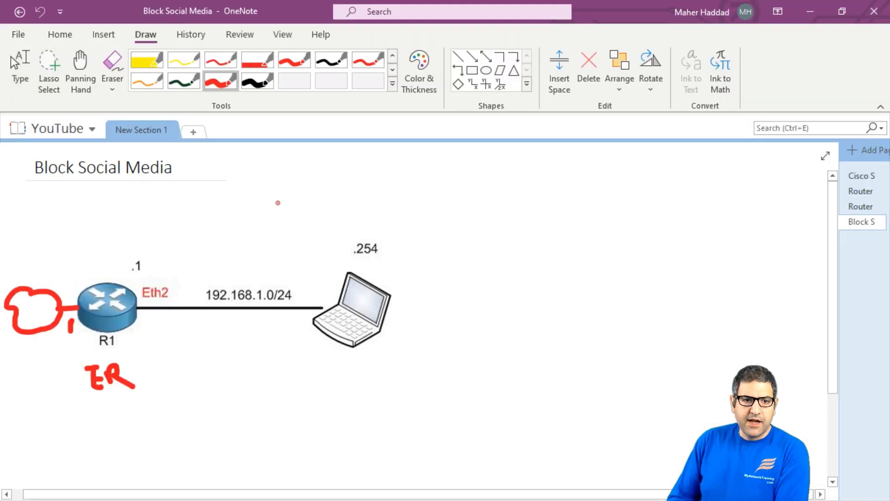
{"action": "mouse_move", "coordinate": [301, 178]}
{"action": "left_mouse_down"}
{"action": "mouse_move", "coordinate": [286, 193]}
{"action": "mouse_move", "coordinate": [415, 190]}
{"action": "left_mouse_up"}
{"action": "left_click_drag", "start_coordinate": [420, 182], "coordinate": [466, 216]}
{"action": "mouse_move", "coordinate": [490, 159]}
{"action": "left_mouse_down"}
{"action": "mouse_move", "coordinate": [493, 175]}
{"action": "mouse_move", "coordinate": [507, 177]}
{"action": "mouse_move", "coordinate": [491, 201]}
{"action": "mouse_move", "coordinate": [497, 232]}
{"action": "left_mouse_up"}
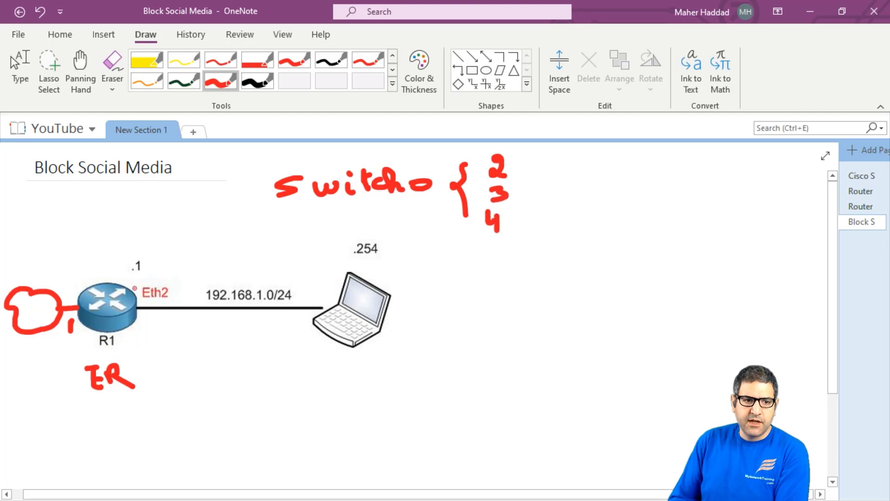
{"action": "left_click_drag", "start_coordinate": [525, 153], "coordinate": [529, 218]}
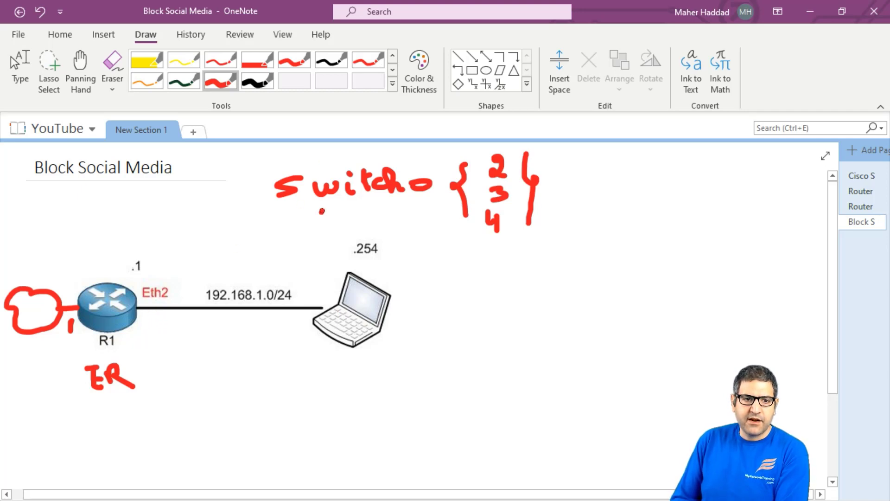
{"action": "left_click_drag", "start_coordinate": [321, 207], "coordinate": [328, 227]}
{"action": "mouse_move", "coordinate": [340, 227]}
{"action": "left_mouse_down"}
{"action": "mouse_move", "coordinate": [347, 206]}
{"action": "mouse_move", "coordinate": [358, 225]}
{"action": "left_mouse_up"}
{"action": "mouse_move", "coordinate": [342, 219]}
{"action": "left_mouse_down"}
{"action": "mouse_move", "coordinate": [393, 221]}
{"action": "mouse_move", "coordinate": [399, 204]}
{"action": "left_mouse_up"}
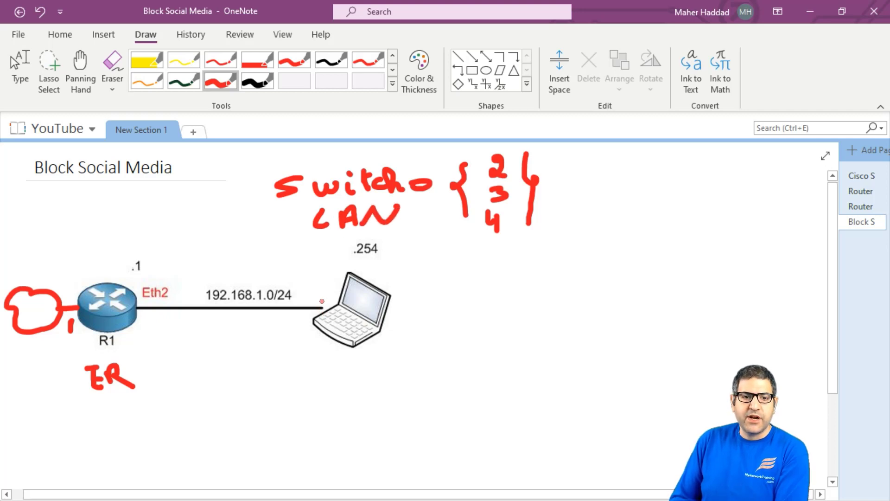
- Draw an inbound arrow from the laptop to R1, then return to the EdgeOS ruleset
{"action": "mouse_move", "coordinate": [186, 332]}
{"action": "left_mouse_down"}
{"action": "mouse_move", "coordinate": [131, 329]}
{"action": "mouse_move", "coordinate": [161, 323]}
{"action": "left_mouse_up"}
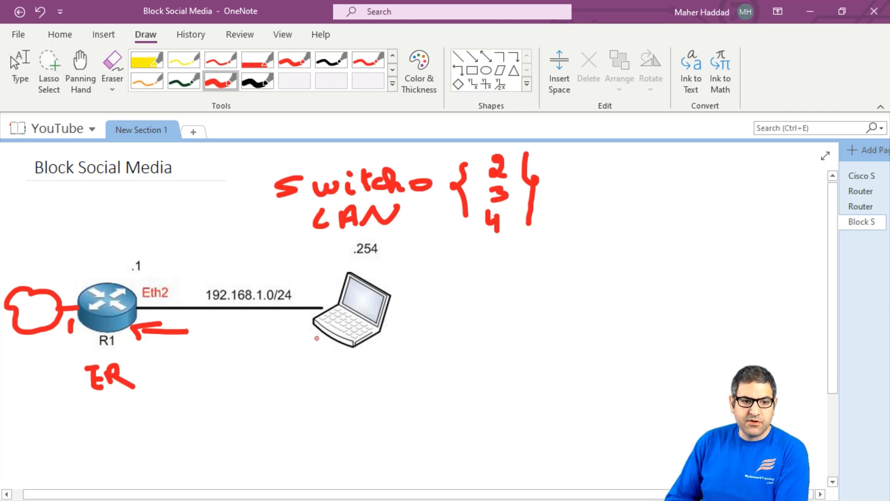
{"action": "mouse_move", "coordinate": [317, 338]}
{"action": "left_mouse_down"}
{"action": "mouse_move", "coordinate": [192, 342]}
{"action": "mouse_move", "coordinate": [217, 331]}
{"action": "left_mouse_up"}
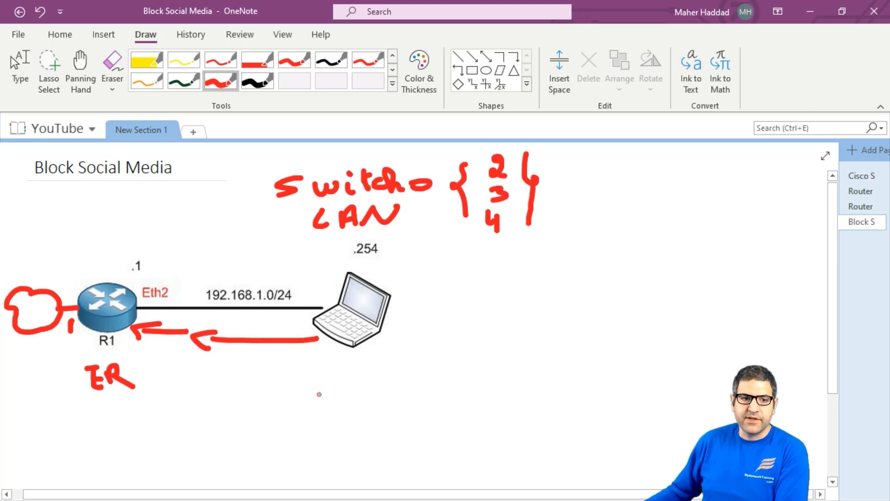
{"action": "key", "text": "Escape"}
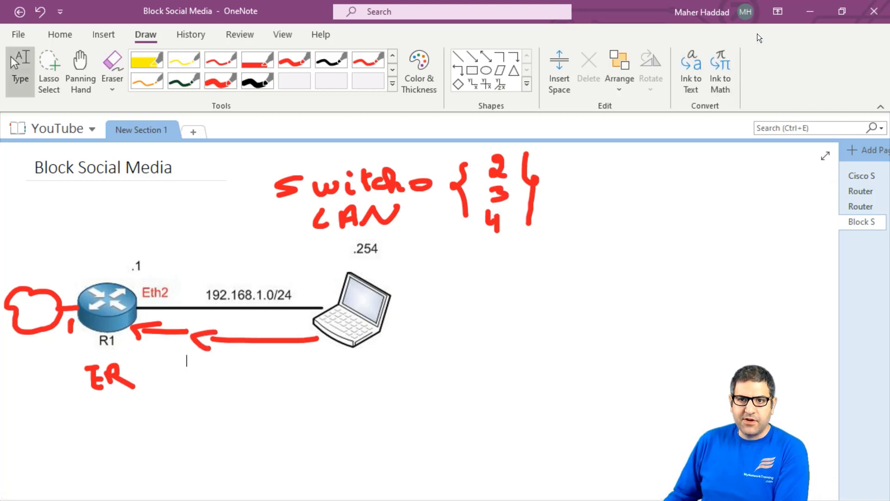
{"action": "left_click", "coordinate": [812, 10]}
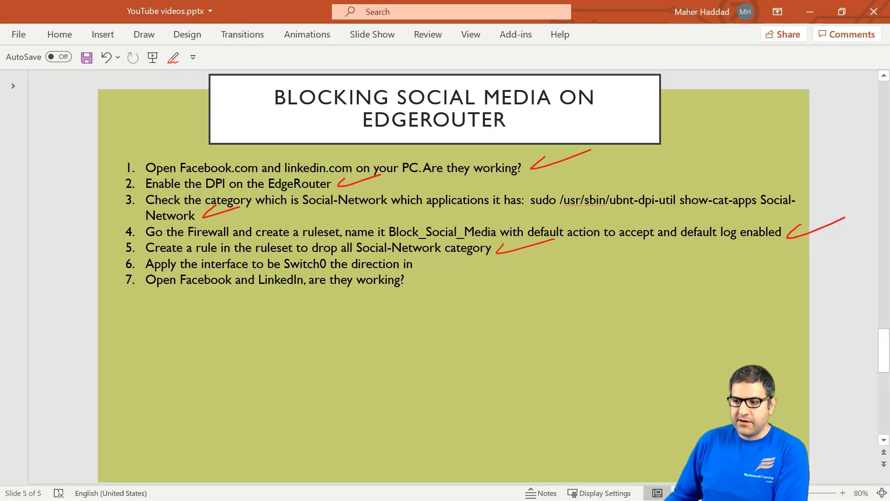
{"action": "left_click", "coordinate": [810, 11]}
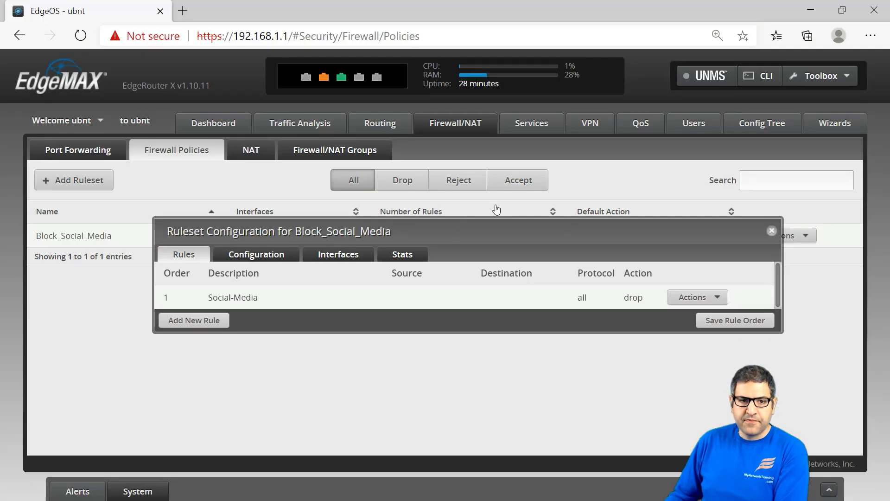
- Assign the ruleset to interface switch0, direction in, save it and close the dialog
{"action": "left_click", "coordinate": [340, 255]}
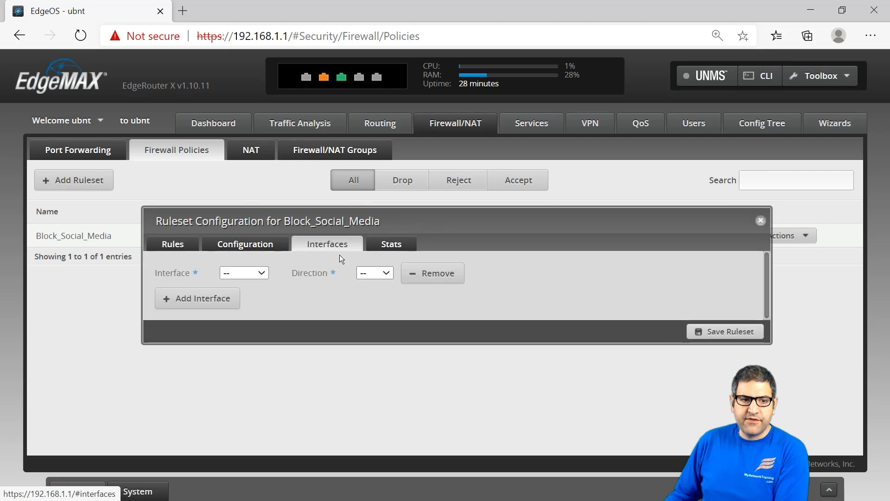
{"action": "left_click", "coordinate": [245, 273]}
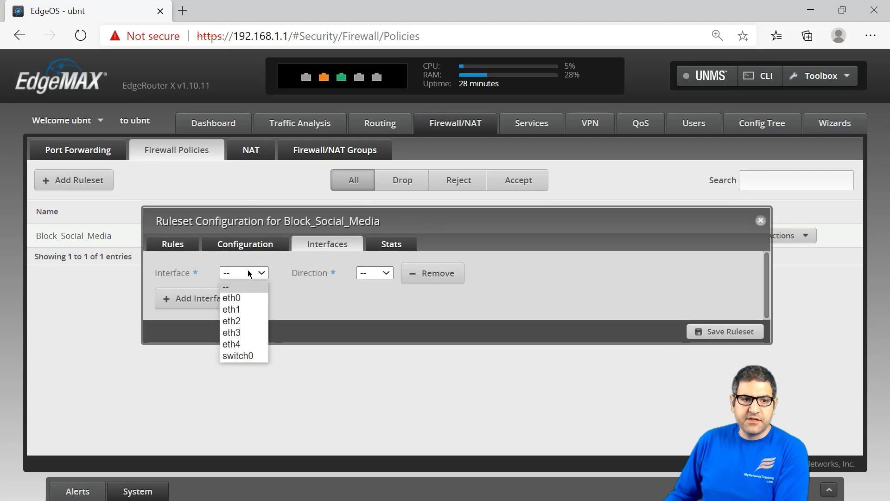
{"action": "left_click", "coordinate": [242, 355]}
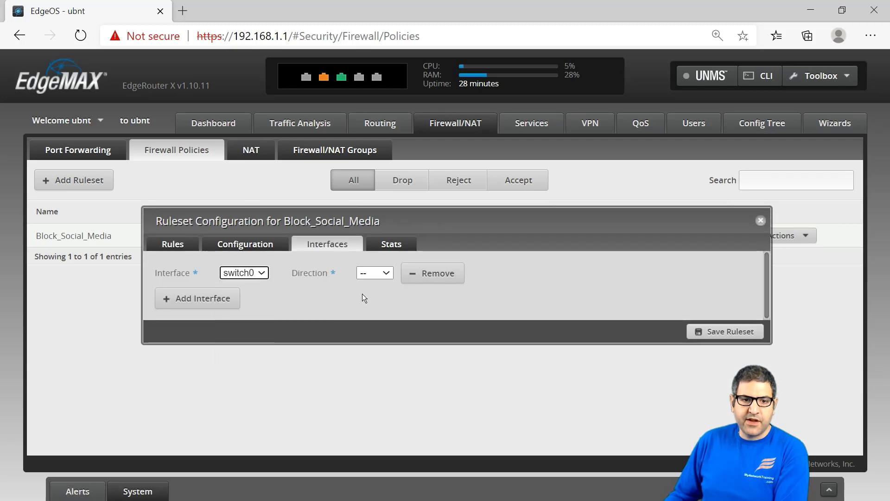
{"action": "left_click", "coordinate": [378, 272]}
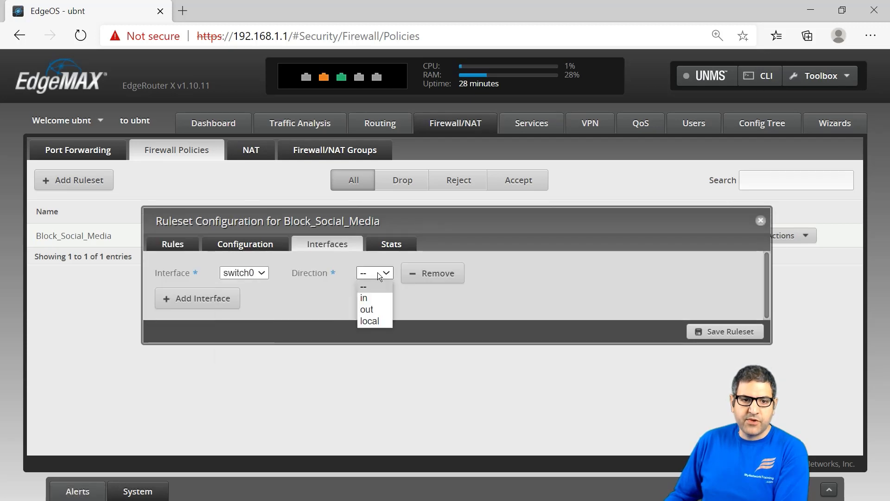
{"action": "left_click", "coordinate": [365, 295]}
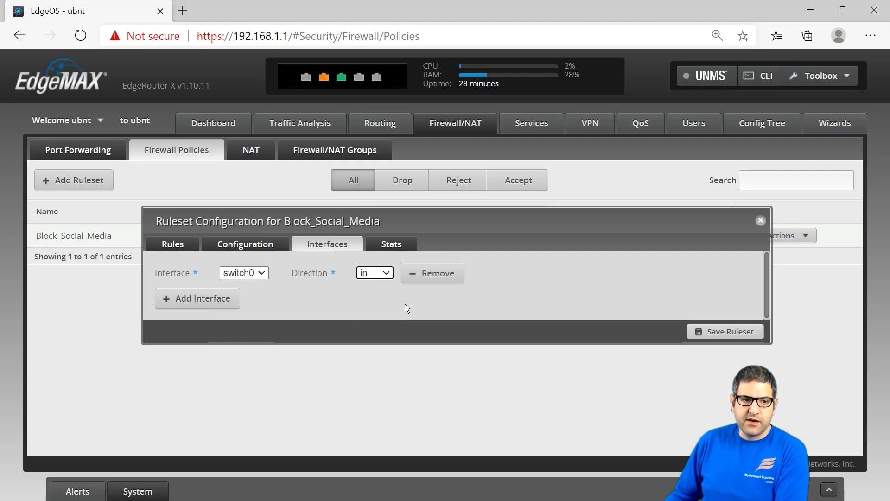
{"action": "left_click", "coordinate": [728, 331]}
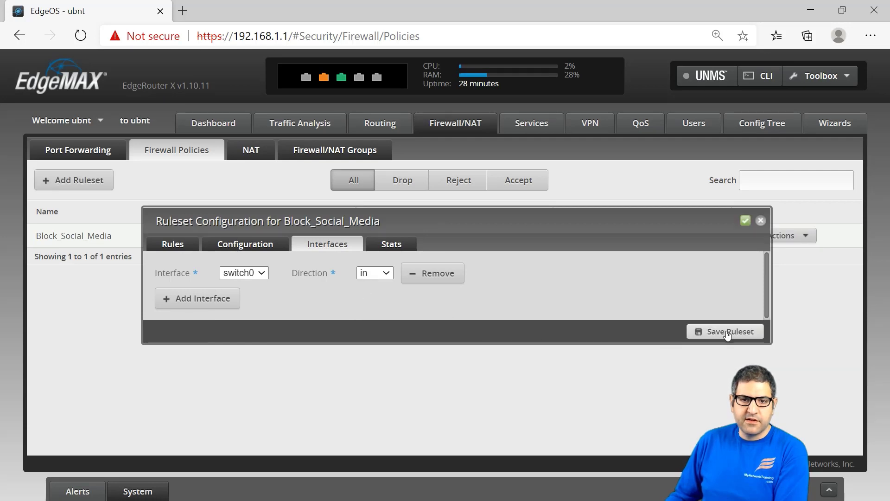
{"action": "left_click", "coordinate": [761, 221]}
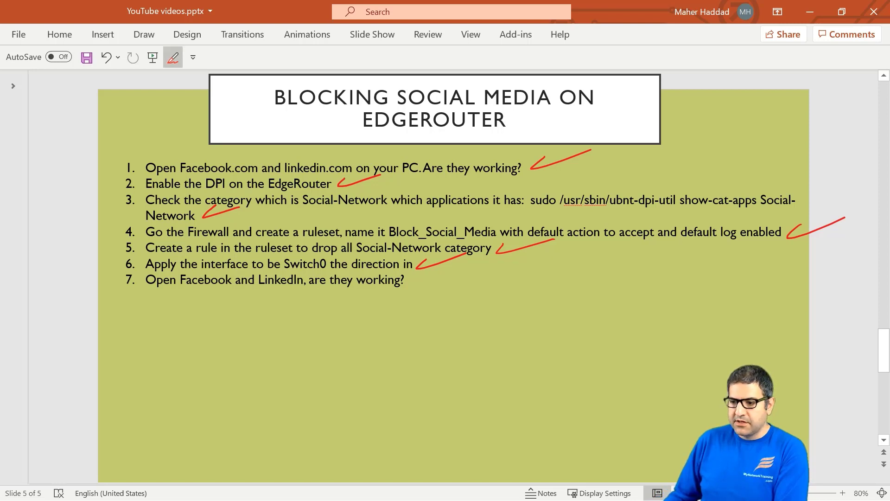
- Return to the EdgeOS firewall policies page with Alt+Tab
{"action": "key", "text": "alt+Tab"}
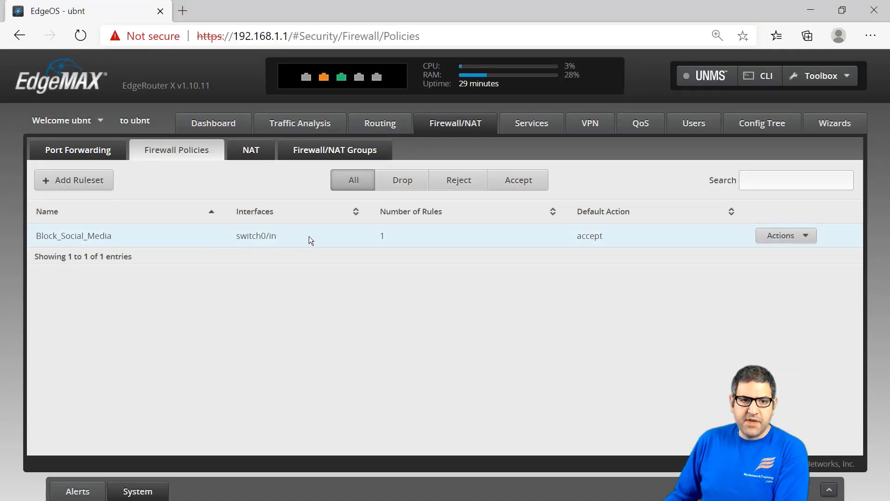
- Edit the Block_Social_Media ruleset and show its Stats tab
{"action": "left_click", "coordinate": [804, 237]}
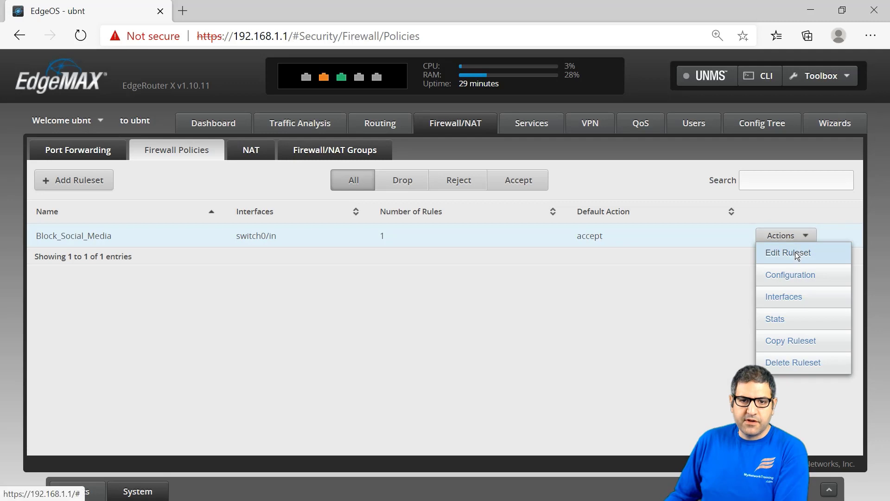
{"action": "left_click", "coordinate": [771, 252]}
{"action": "left_click", "coordinate": [402, 253]}
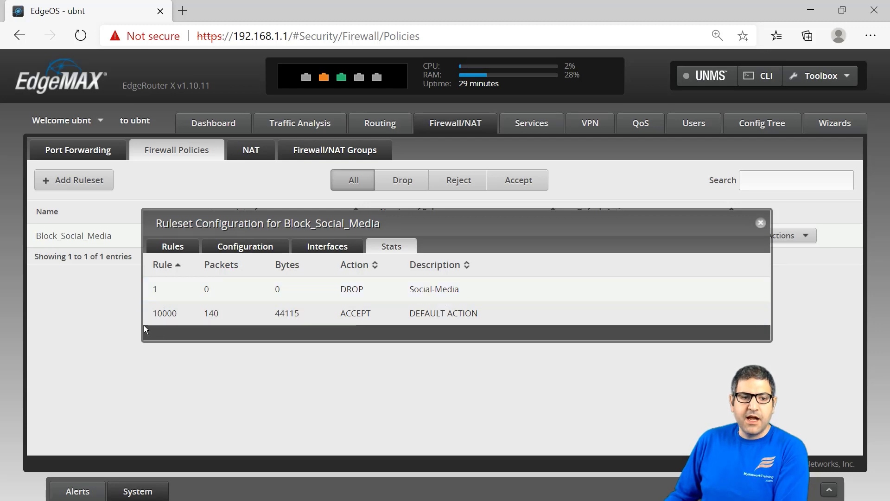
- Highlight rule 1's zero drop count and default rule 10000's 214 packets, 60064 bytes ACCEPT
{"action": "double_click", "coordinate": [175, 313]}
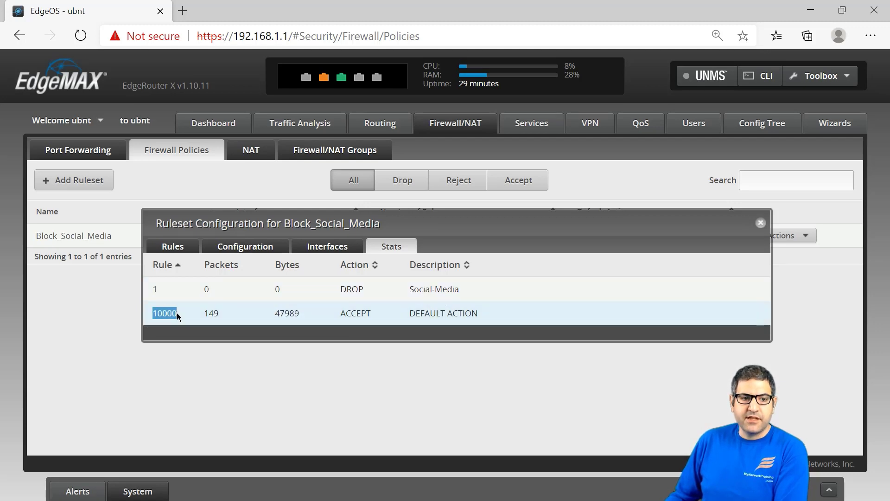
{"action": "left_click_drag", "start_coordinate": [235, 316], "coordinate": [386, 304]}
{"action": "left_click_drag", "start_coordinate": [457, 307], "coordinate": [486, 308]}
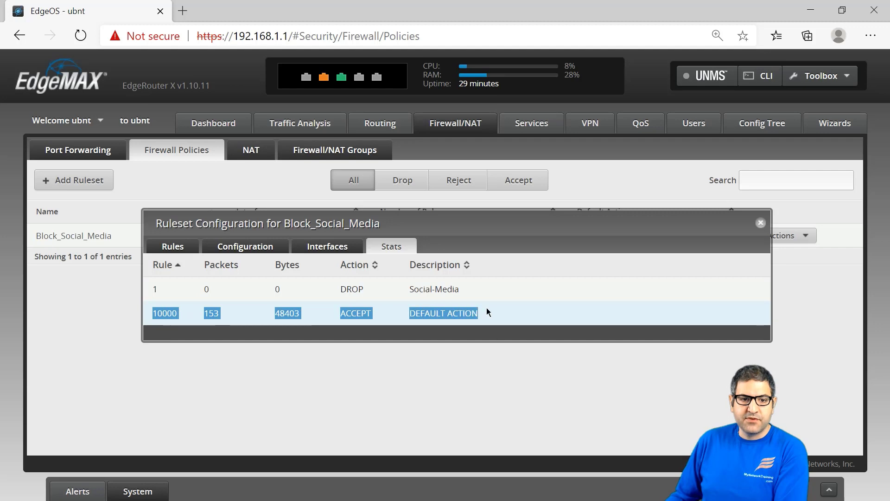
{"action": "double_click", "coordinate": [151, 291]}
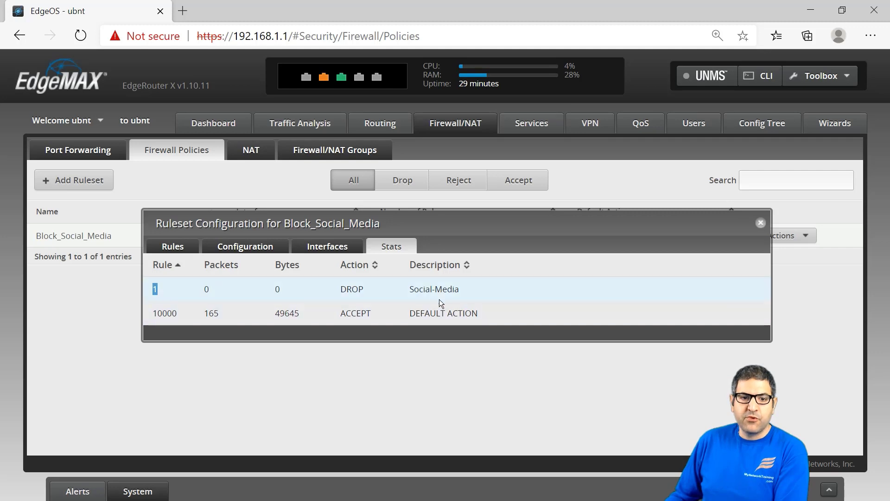
{"action": "double_click", "coordinate": [153, 312]}
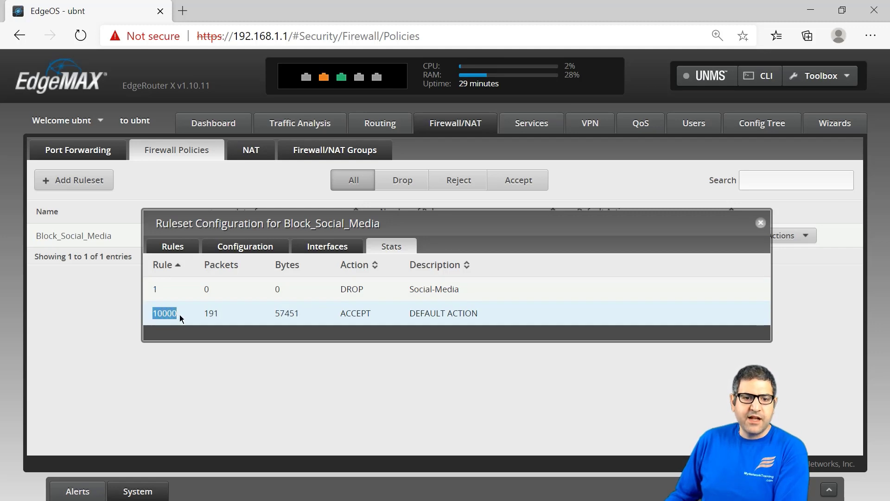
{"action": "left_click_drag", "start_coordinate": [341, 313], "coordinate": [479, 313]}
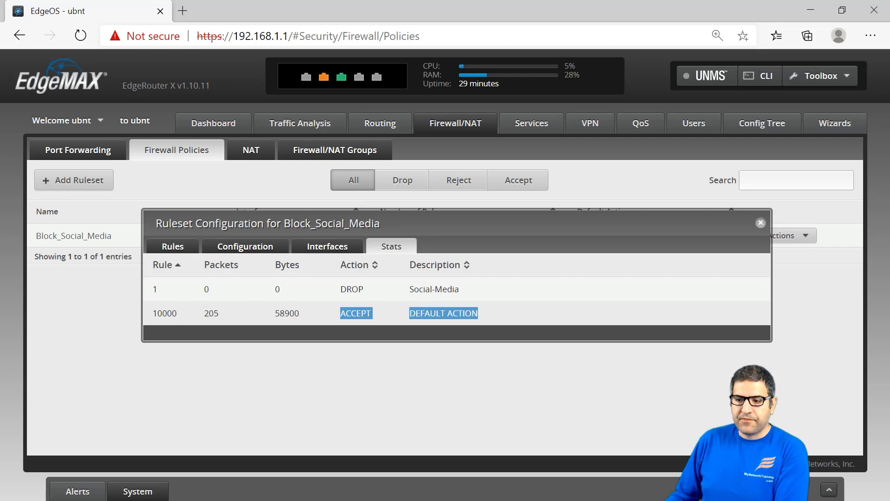
- Try loading Facebook in a new tab, then go back to the EdgeOS ruleset stats
{"action": "left_click", "coordinate": [184, 10]}
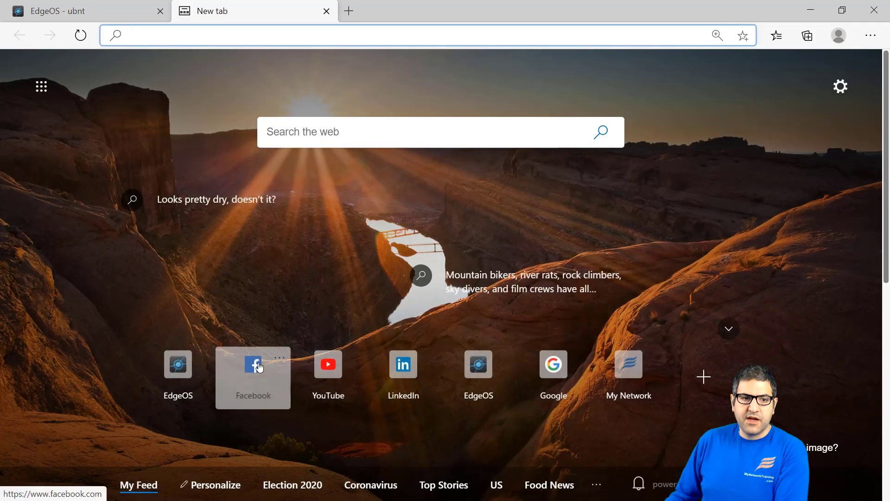
{"action": "left_click", "coordinate": [257, 368]}
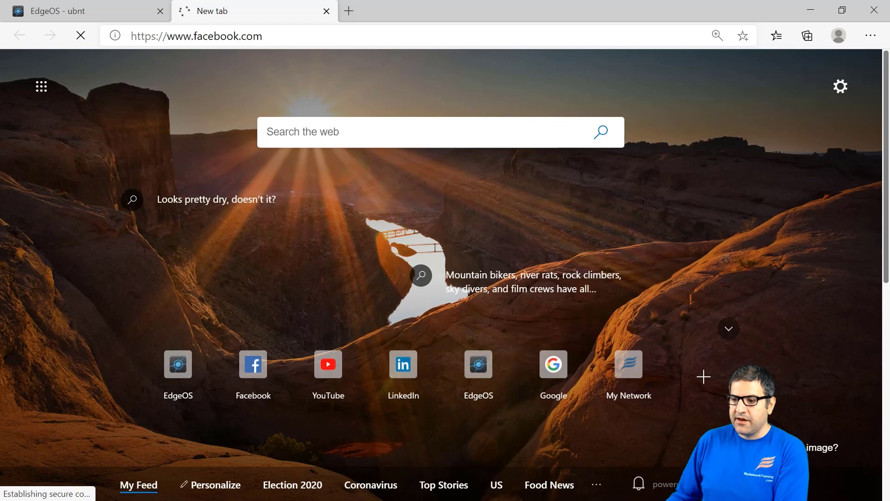
{"action": "left_click", "coordinate": [76, 7]}
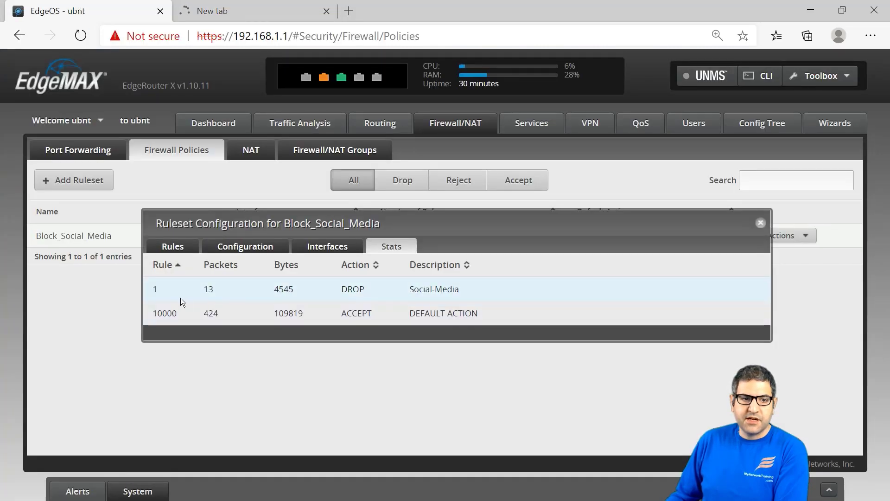
- Highlight rule 1's drop counters of 25 packets and 9374 bytes
{"action": "double_click", "coordinate": [209, 289]}
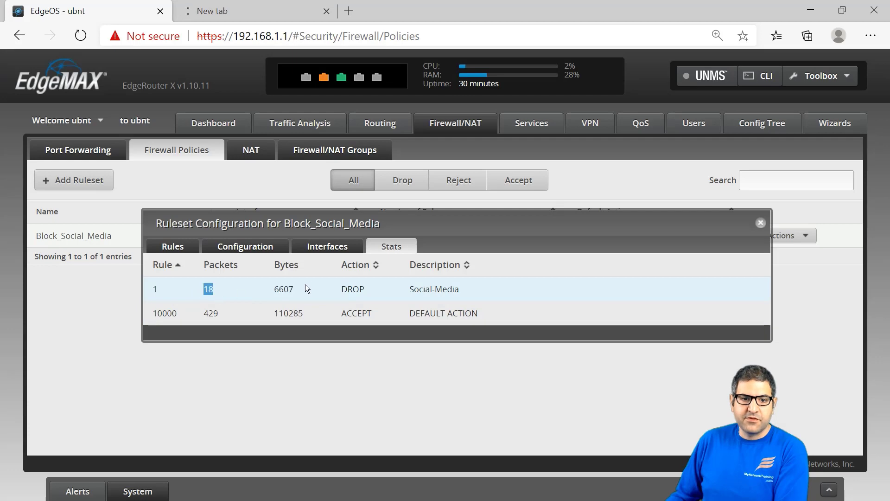
{"action": "double_click", "coordinate": [277, 289]}
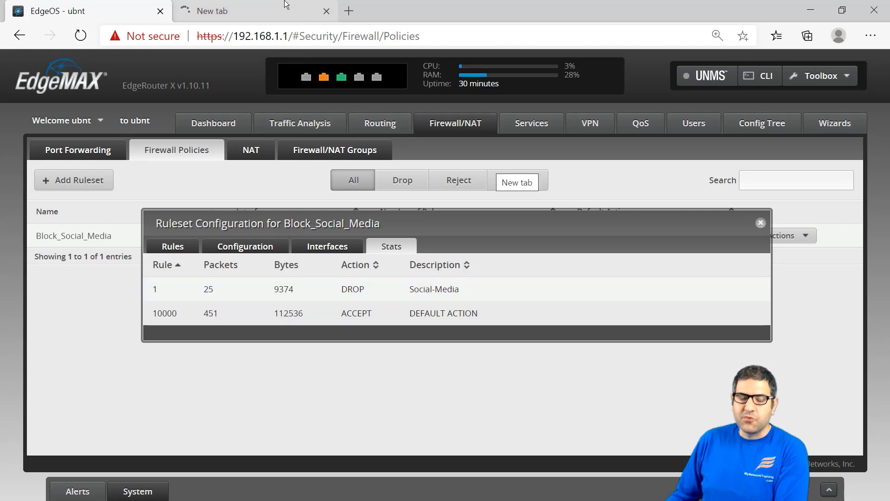
- Open a new tab and try loading LinkedIn to test the block
{"action": "left_click", "coordinate": [349, 10]}
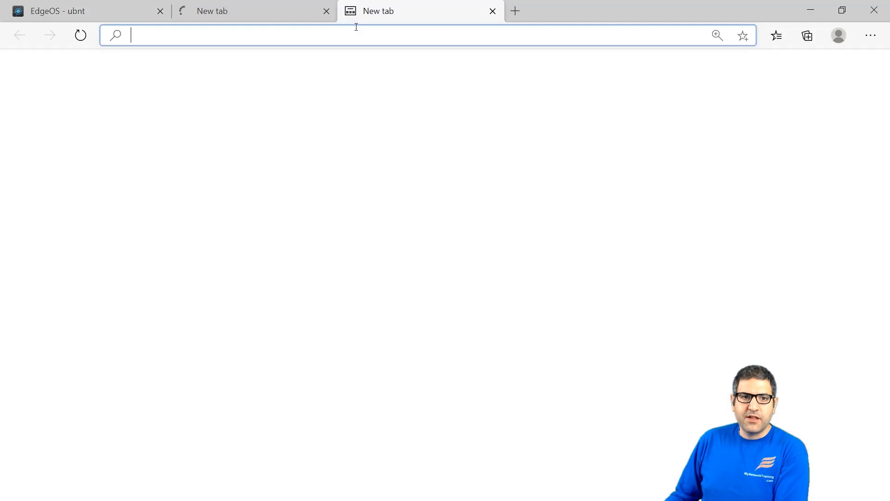
{"action": "left_click", "coordinate": [190, 299]}
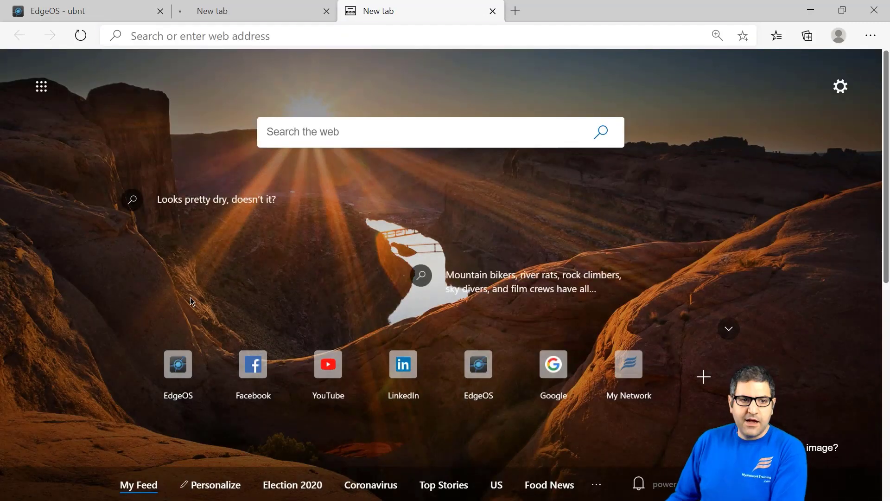
{"action": "left_click", "coordinate": [404, 367]}
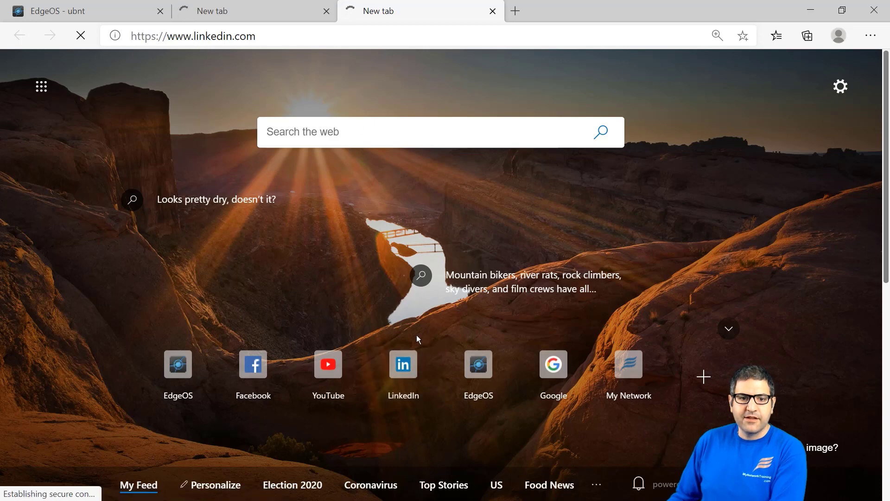
- Open YouTube, Google and the My Network training site in separate new tabs
{"action": "left_click", "coordinate": [515, 11]}
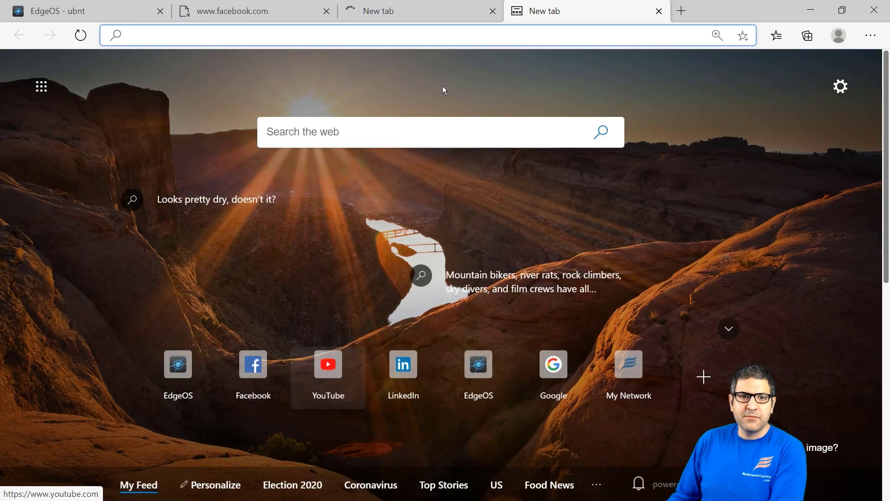
{"action": "left_click", "coordinate": [323, 372]}
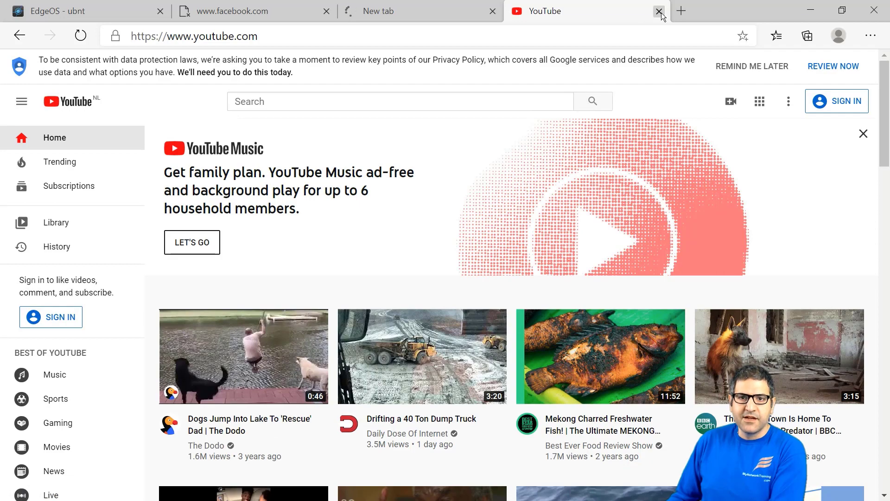
{"action": "key", "text": "ctrl+t"}
{"action": "left_click", "coordinate": [559, 370]}
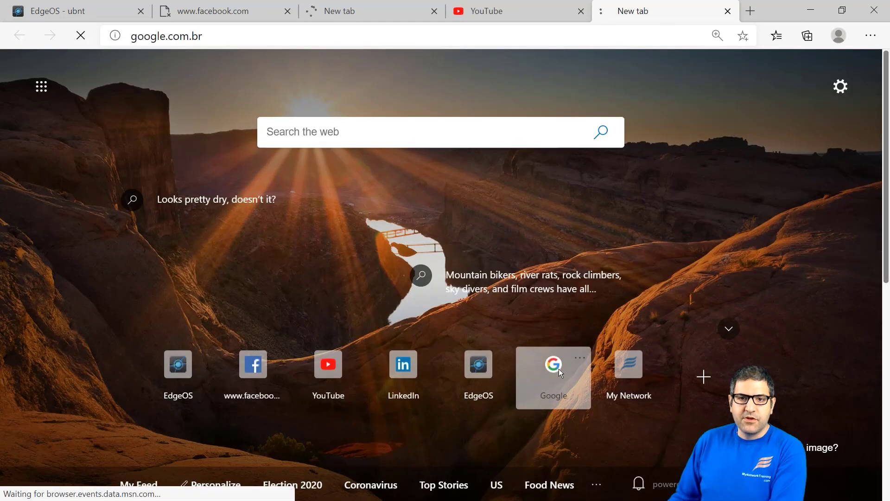
{"action": "left_click", "coordinate": [758, 9]}
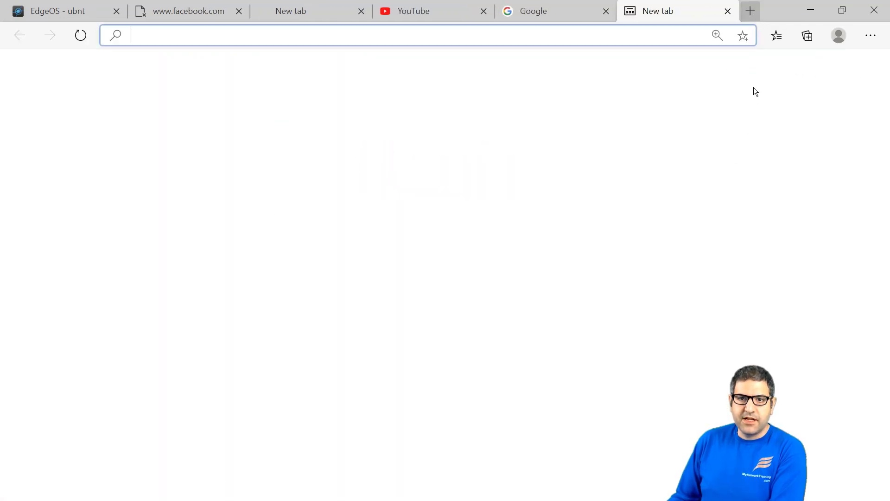
{"action": "left_click", "coordinate": [635, 361]}
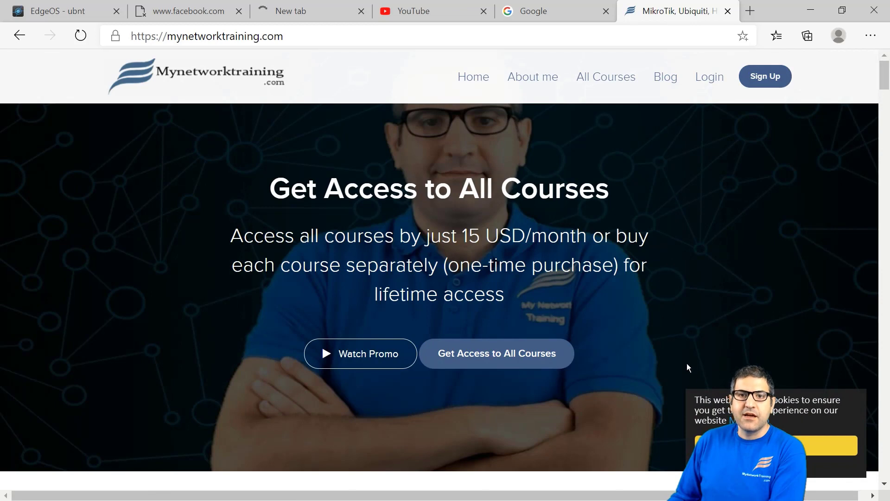
- Check the Facebook and LinkedIn tabs for ERR_CONNECTION_RESET, then return to the EdgeOS tab
{"action": "left_click", "coordinate": [240, 20]}
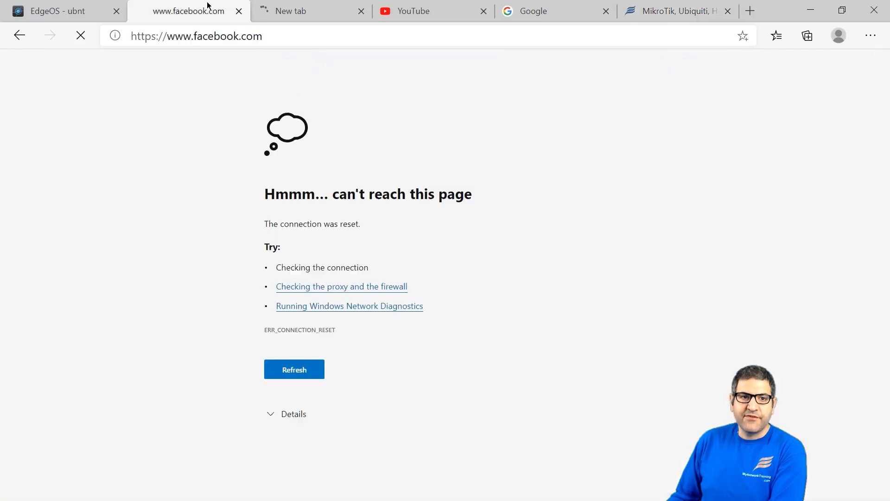
{"action": "left_click", "coordinate": [308, 9]}
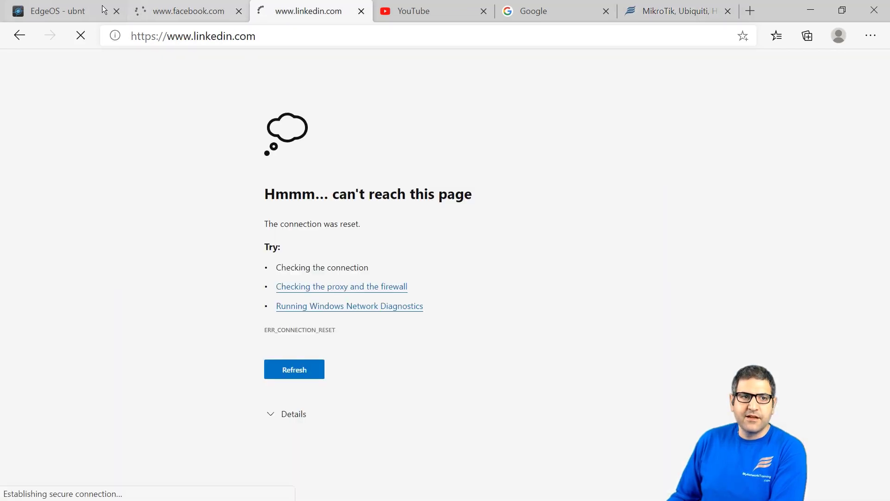
{"action": "left_click", "coordinate": [200, 5]}
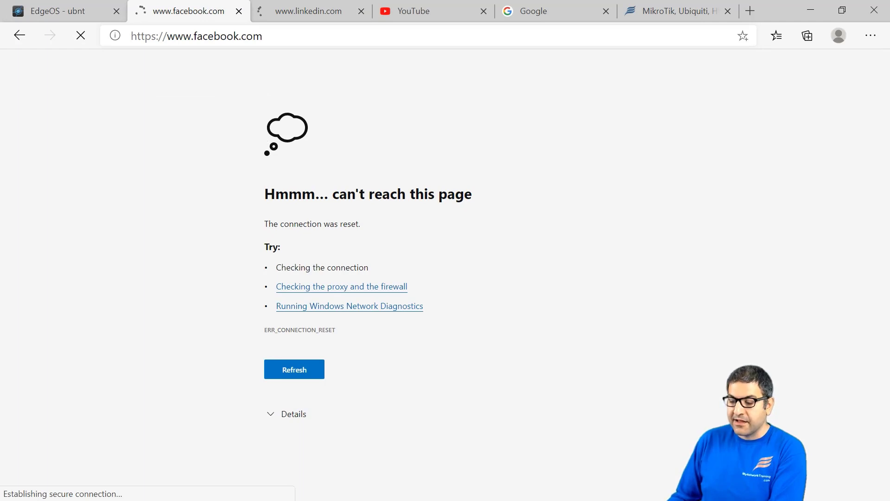
{"action": "left_click", "coordinate": [70, 10]}
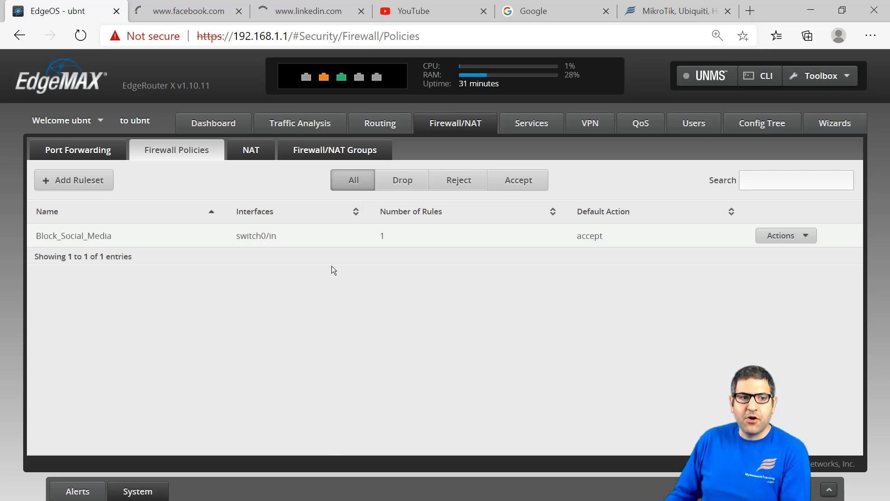
- Open the Social-Media rule of Block_Social_Media for editing and view its Advanced options
{"action": "left_click", "coordinate": [796, 239]}
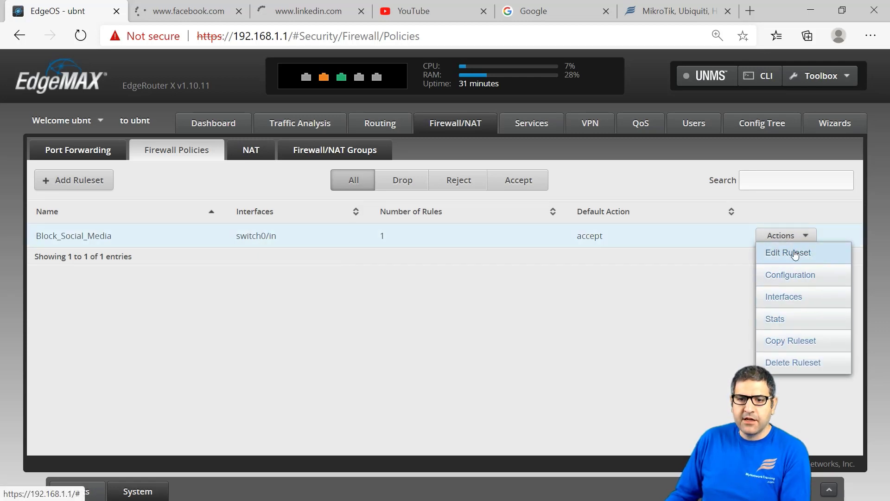
{"action": "left_click", "coordinate": [794, 255]}
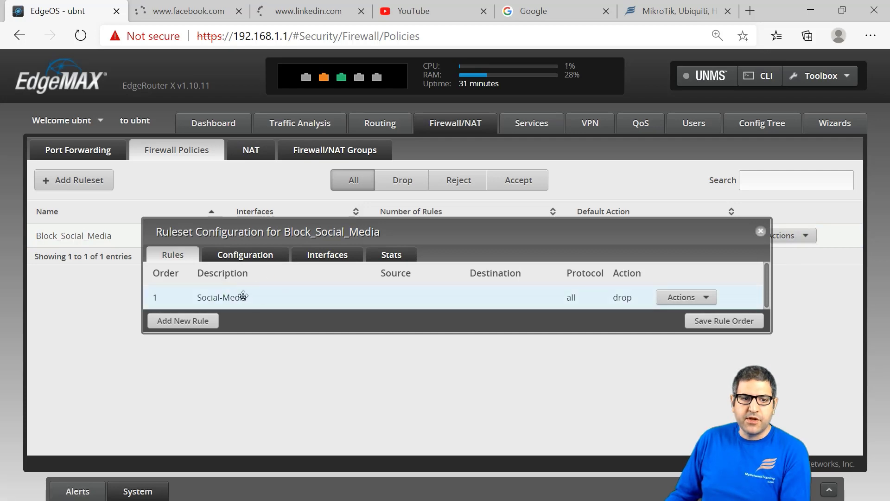
{"action": "left_click", "coordinate": [690, 297]}
{"action": "left_click", "coordinate": [679, 314]}
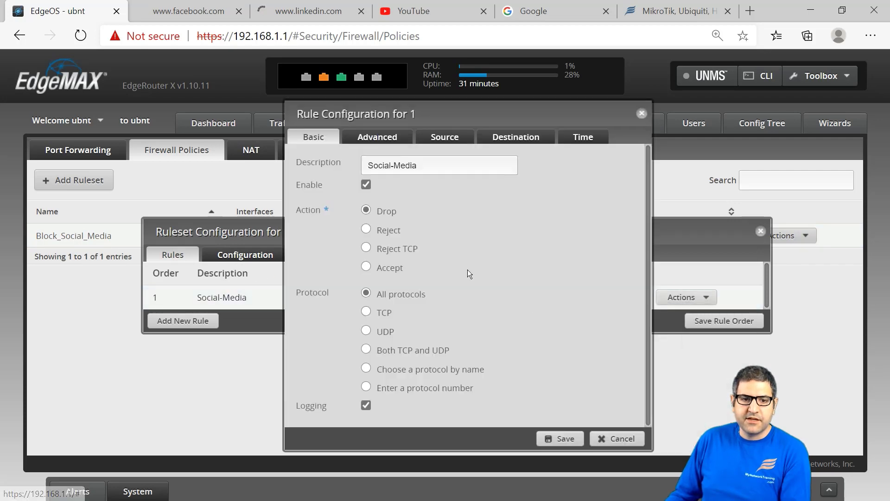
{"action": "left_click", "coordinate": [378, 137]}
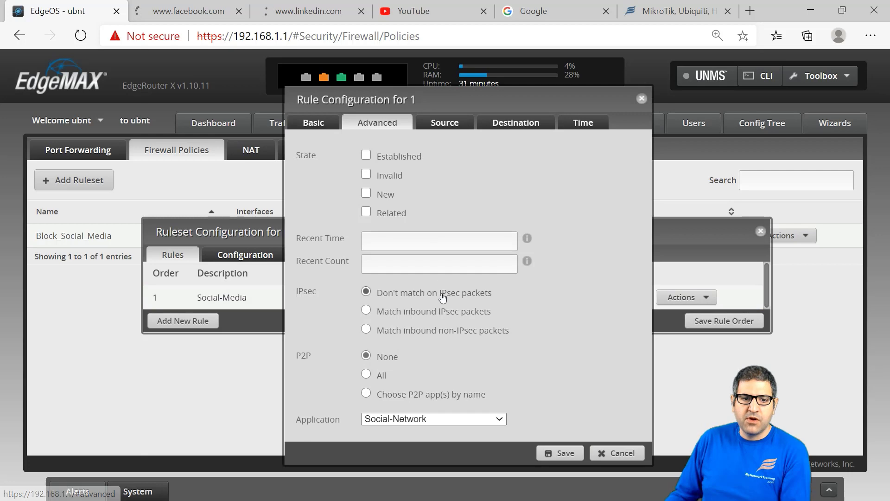
- Browse the Application categories, trying Streaming-Media, then cancel the rule without saving
{"action": "left_click", "coordinate": [404, 423]}
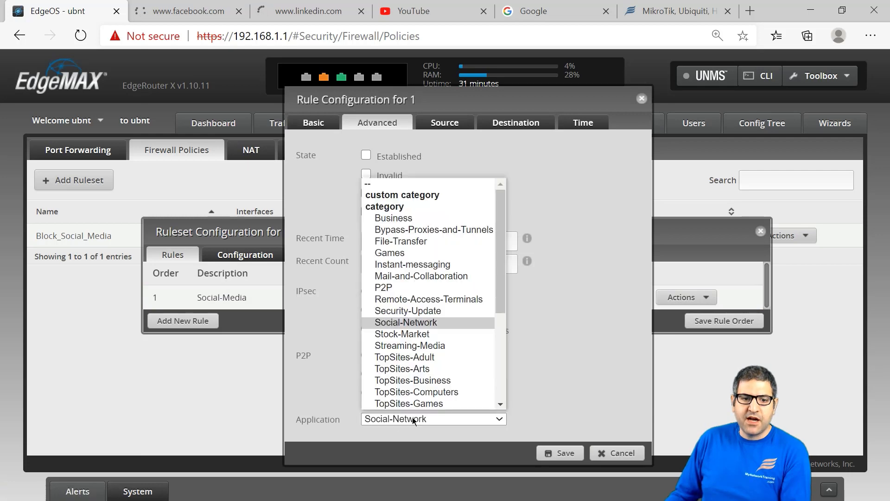
{"action": "left_click", "coordinate": [429, 345]}
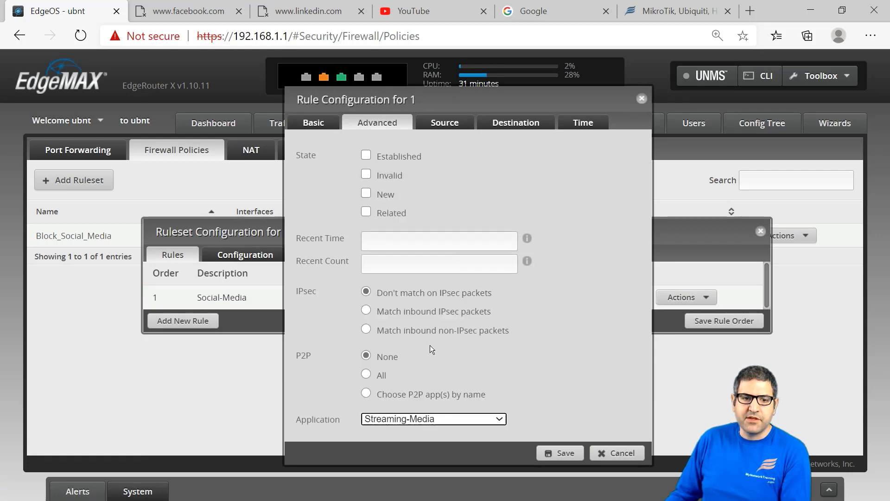
{"action": "left_click", "coordinate": [444, 418]}
{"action": "left_click", "coordinate": [607, 450]}
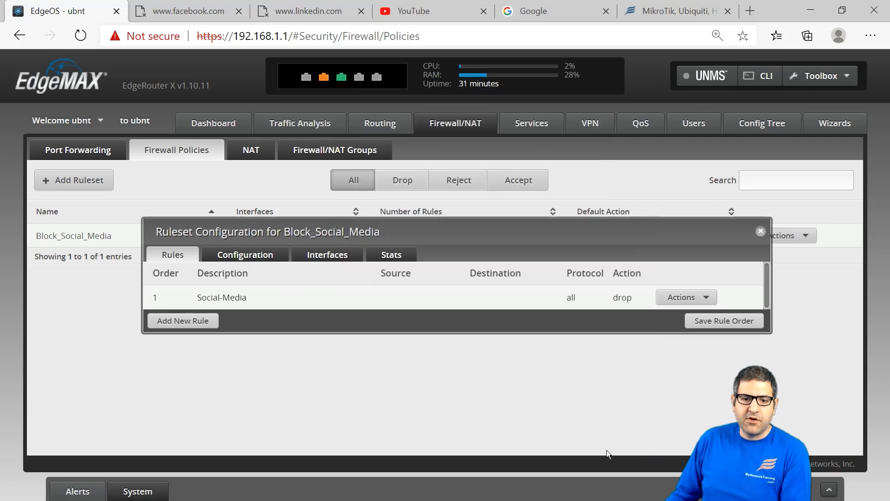
{"action": "left_click", "coordinate": [765, 76]}
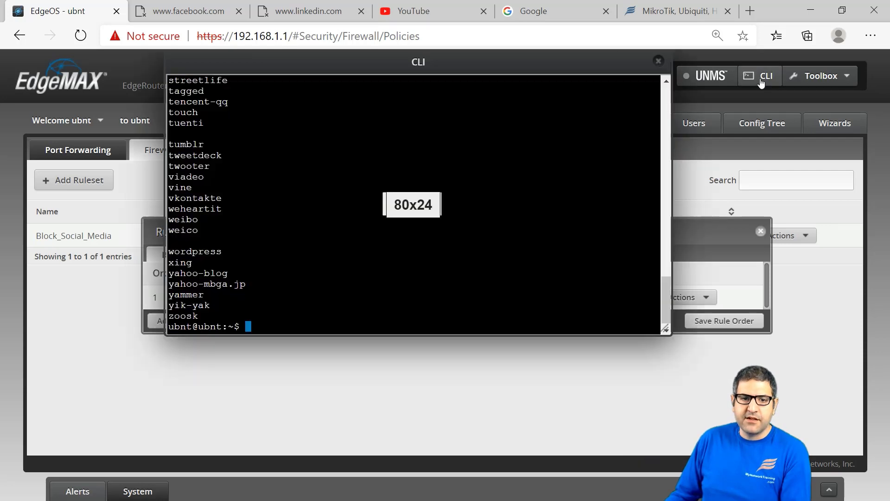
{"action": "scroll", "coordinate": [413, 204], "scroll_direction": "up", "scroll_amount": 10}
{"action": "scroll", "coordinate": [413, 204], "scroll_direction": "up", "scroll_amount": 15}
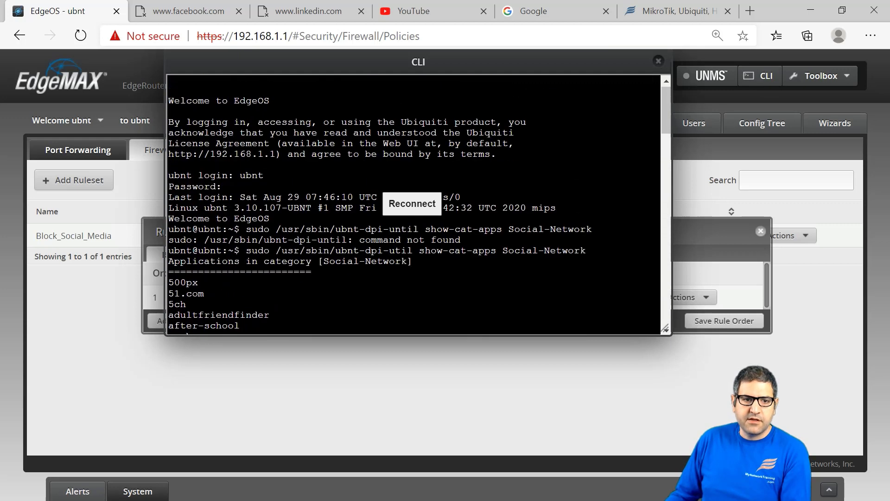
{"action": "left_click_drag", "start_coordinate": [261, 250], "coordinate": [457, 251]}
{"action": "left_click_drag", "start_coordinate": [491, 250], "coordinate": [568, 250]}
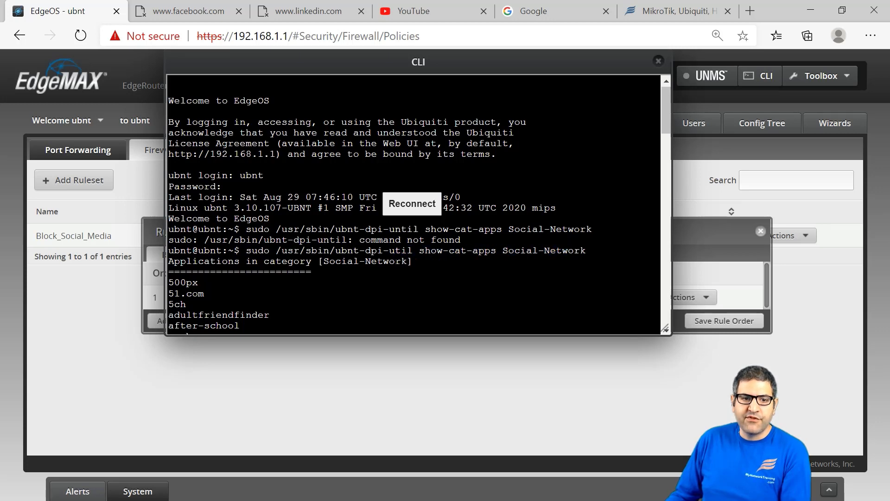
{"action": "scroll", "coordinate": [412, 204], "scroll_direction": "down", "scroll_amount": 2}
{"action": "scroll", "coordinate": [413, 204], "scroll_direction": "down", "scroll_amount": 15}
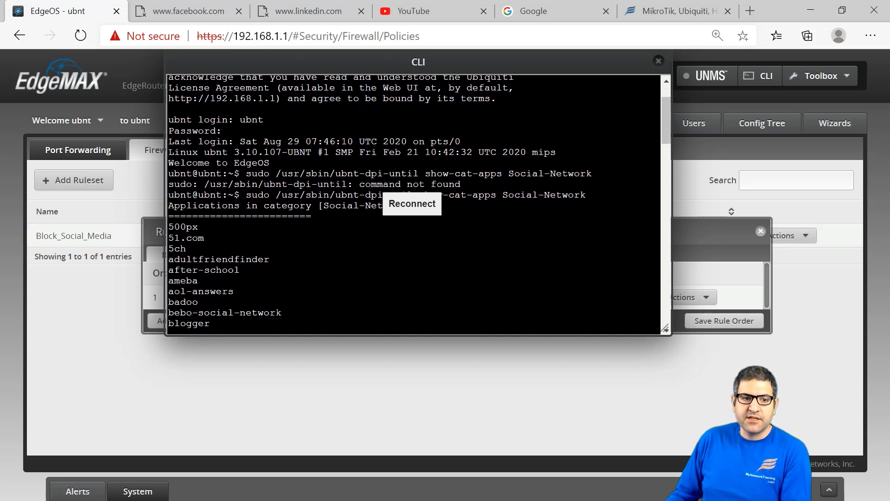
{"action": "scroll", "coordinate": [412, 204], "scroll_direction": "down", "scroll_amount": 15}
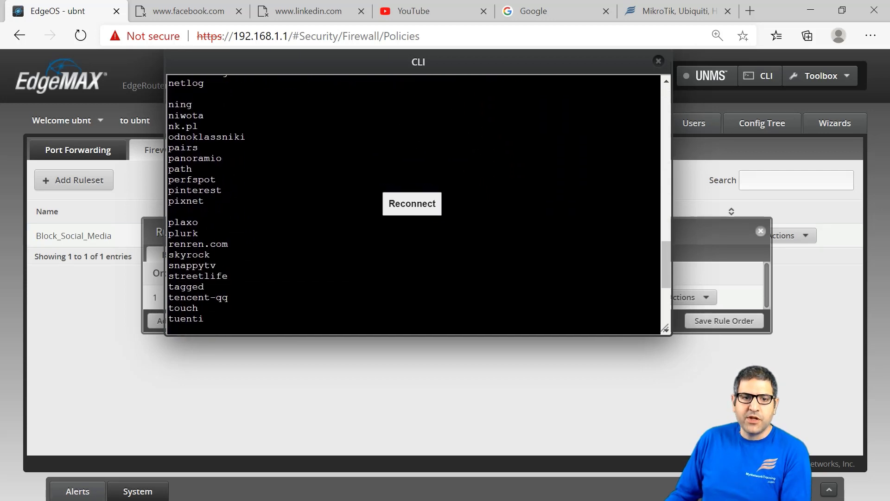